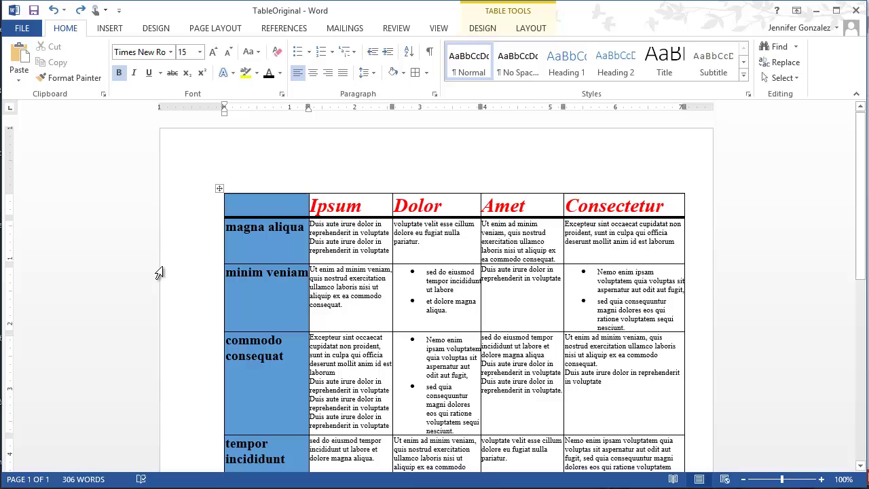
- Set all table text to Calibri 11 pt, remove bold and italics, and set font colour to Automatic
scroll(721, 278, down, 1)
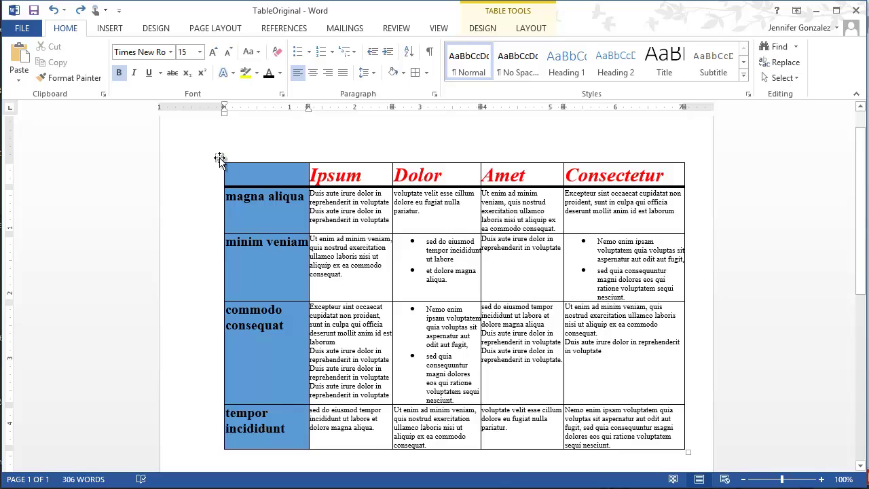
click(219, 159)
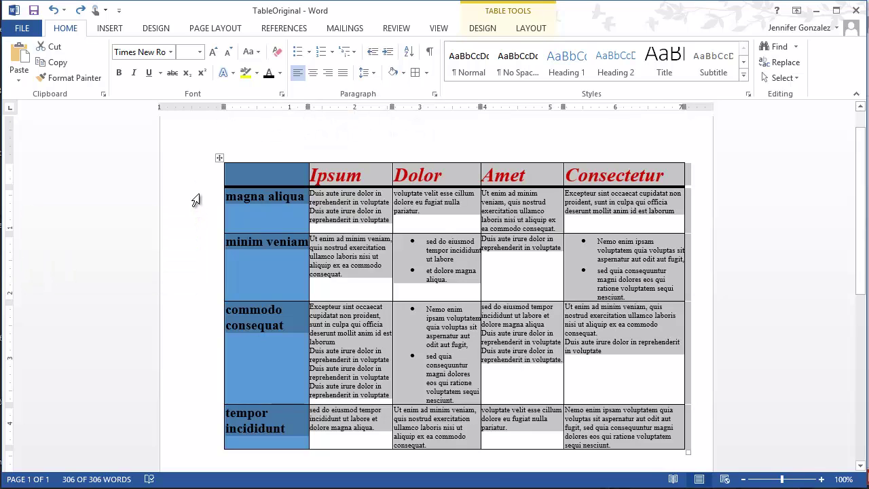
click(170, 52)
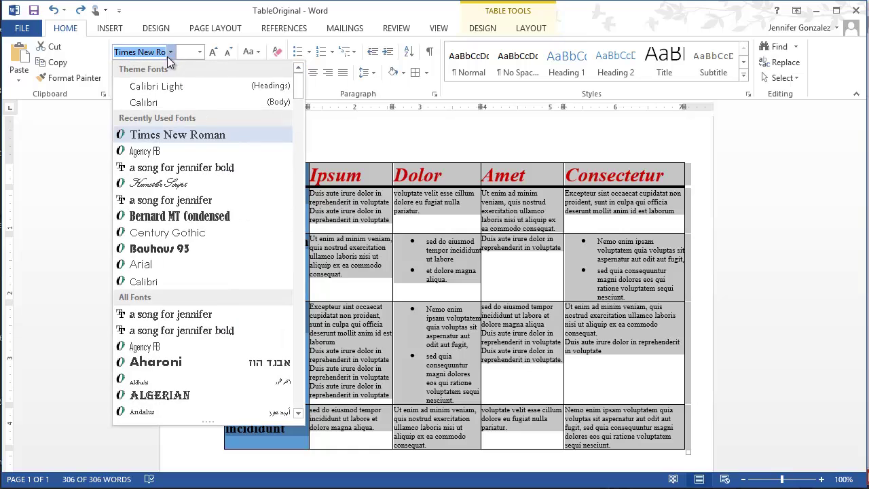
click(160, 104)
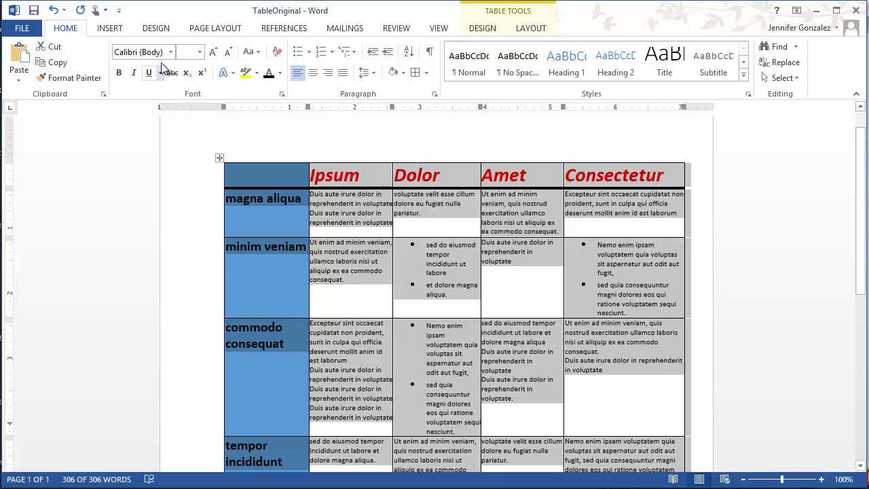
click(201, 52)
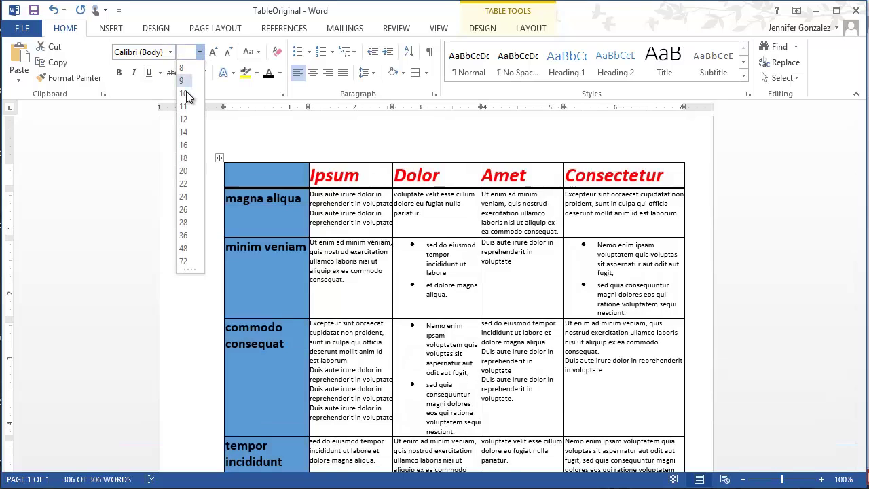
click(187, 106)
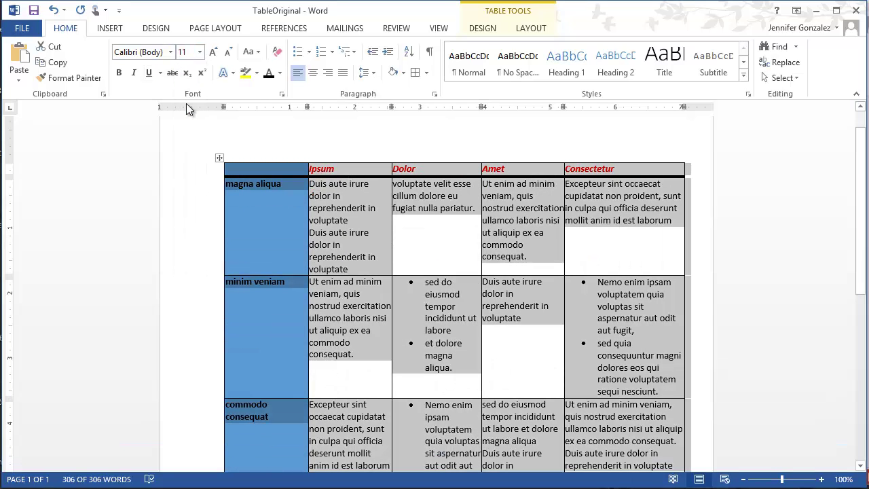
click(121, 74)
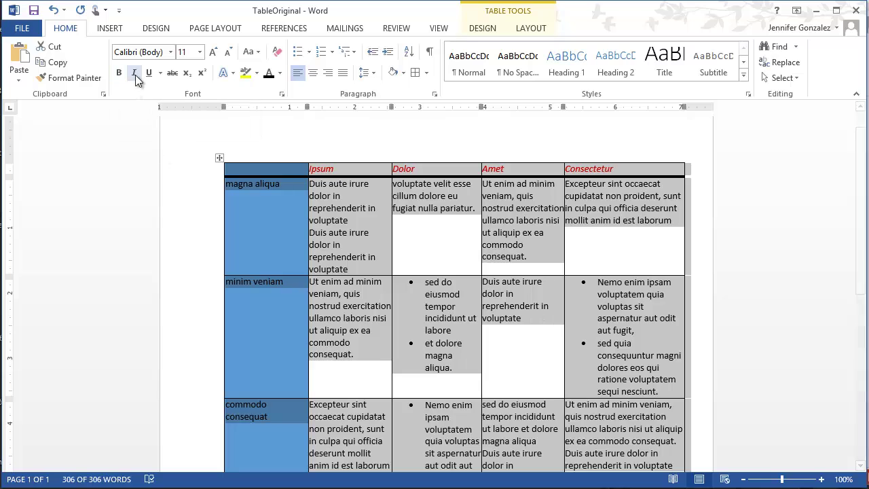
click(135, 75)
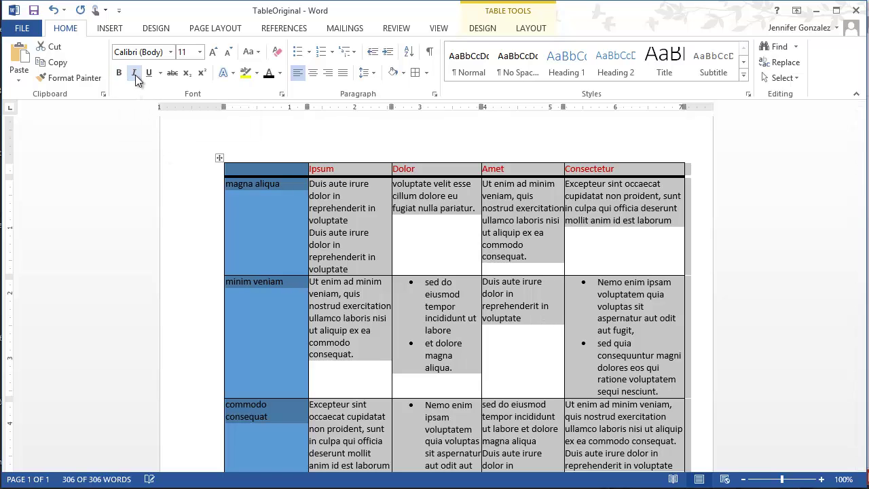
click(280, 73)
click(286, 88)
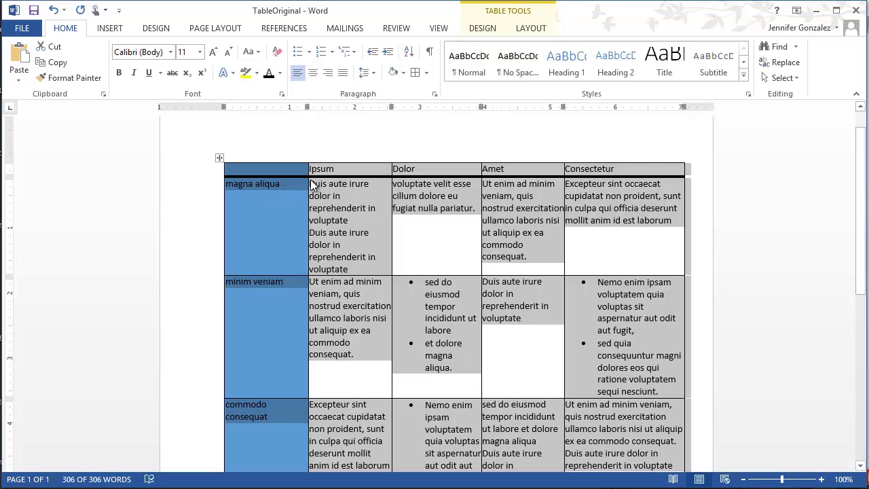
- Clear the table's borders, then apply All Borders so every cell has thin lines
click(428, 75)
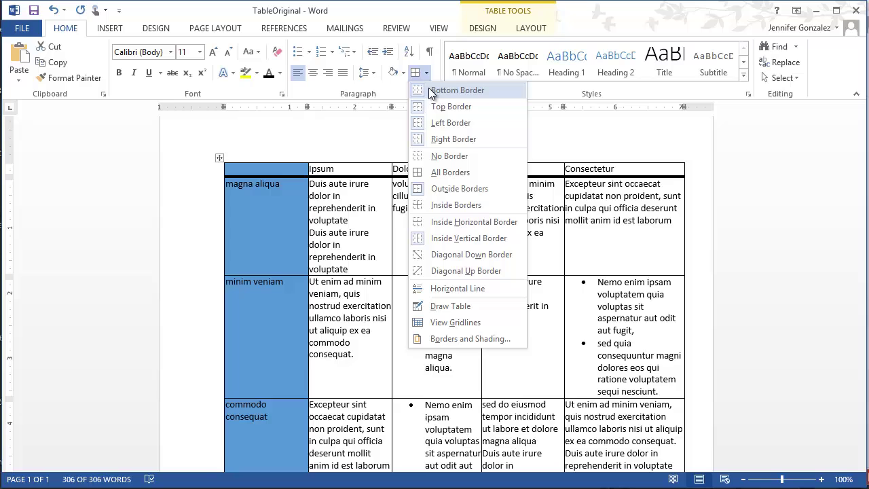
click(437, 156)
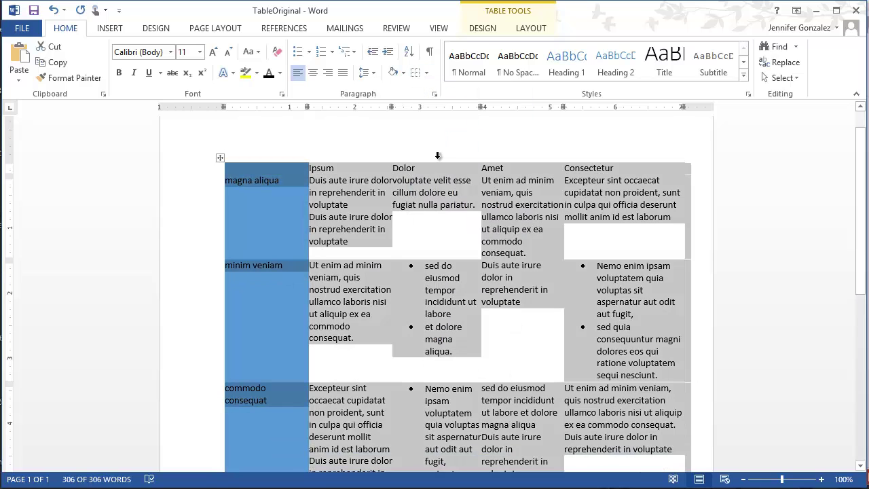
click(427, 73)
click(435, 172)
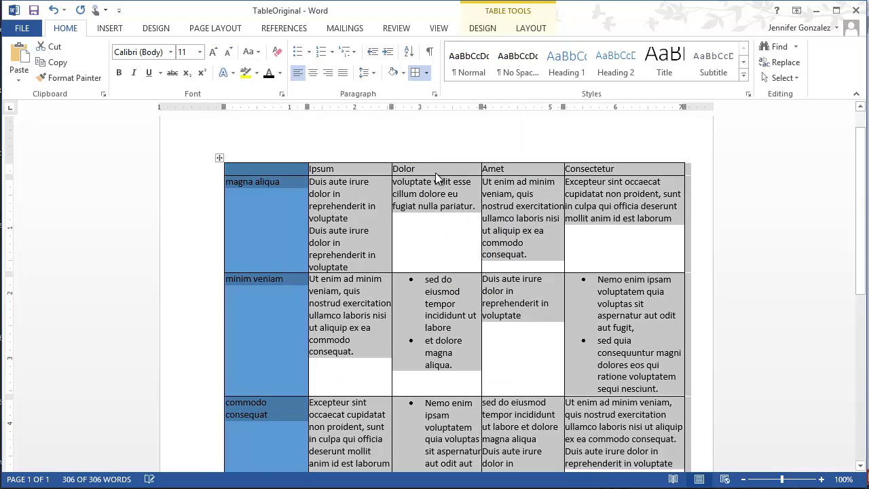
click(375, 211)
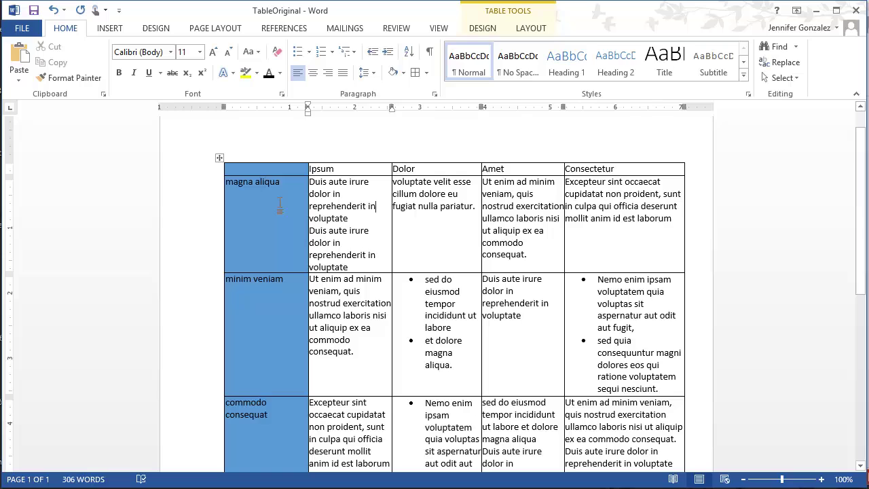
- Change the first column's blue shading to white
click(266, 158)
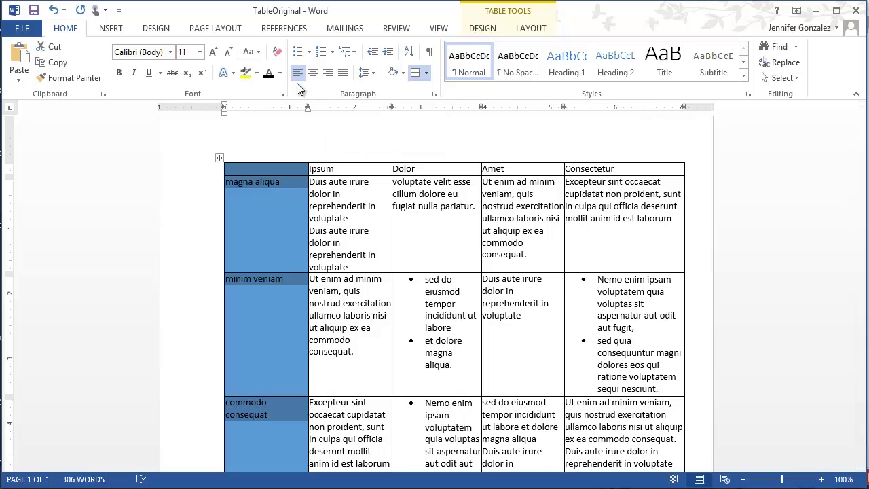
click(403, 74)
click(392, 103)
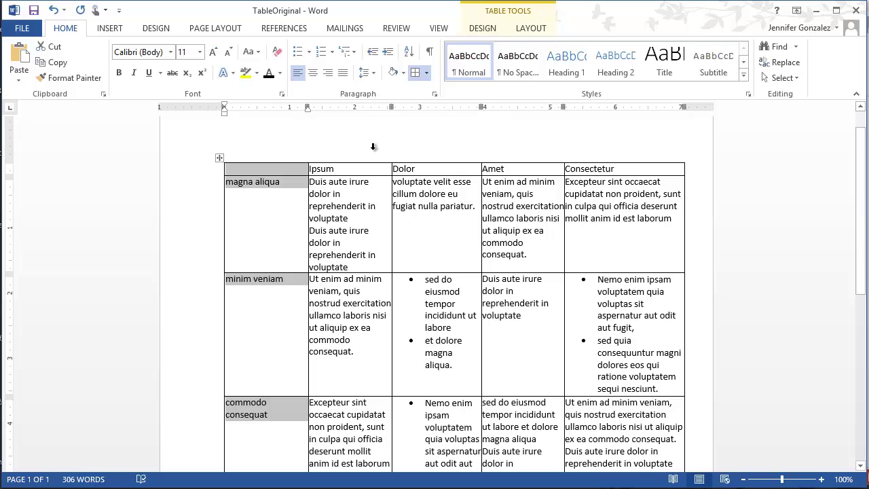
click(362, 169)
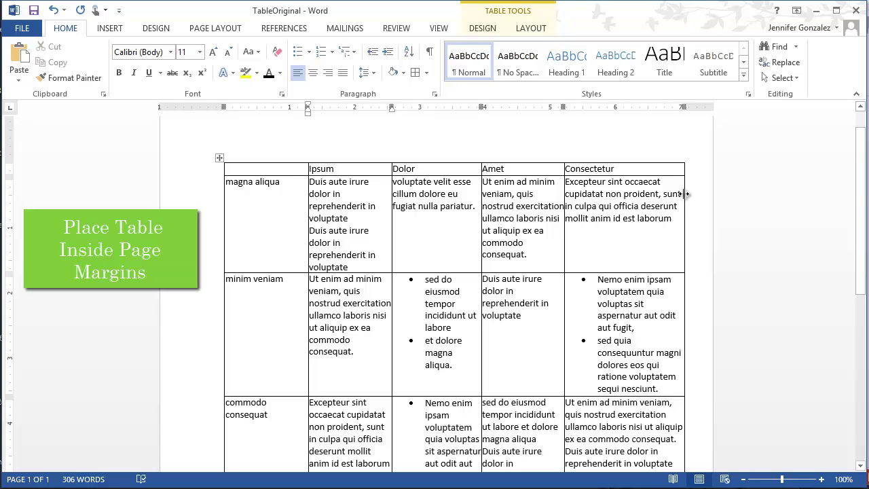
- Drag the table's right border left to line up with the right margin
drag(685, 194, 648, 194)
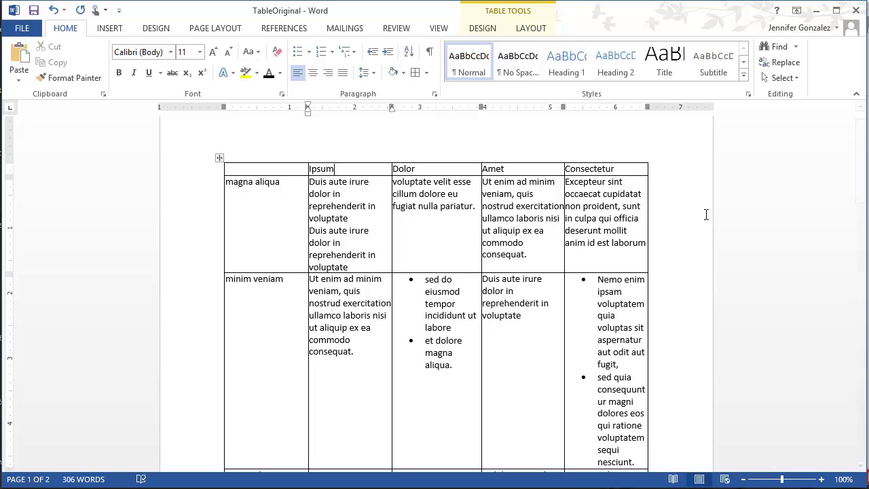
- Move the first Dolor bullet's left and hanging indent markers leftward on the ruler
scroll(699, 223, down, 2)
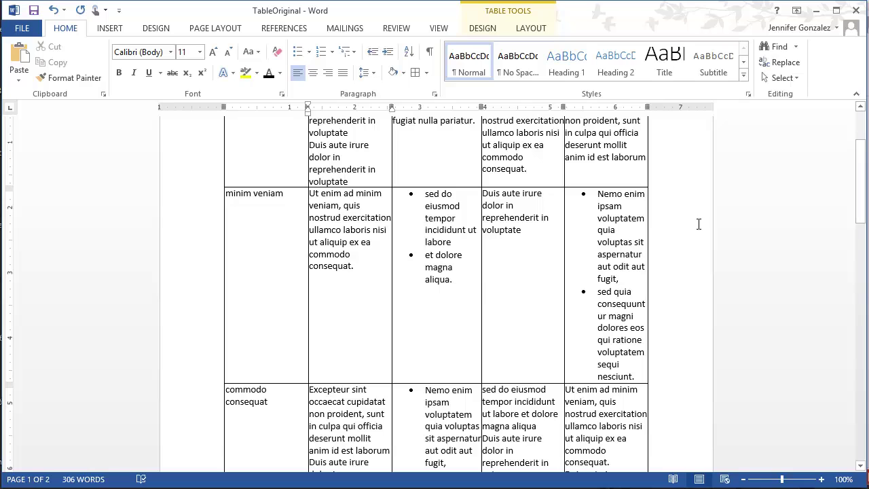
scroll(698, 223, up, 1)
click(426, 256)
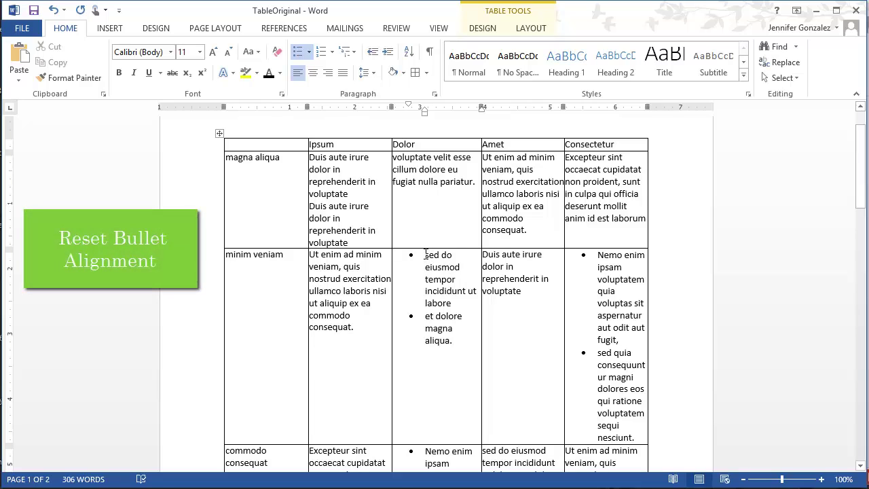
drag(425, 256, 453, 303)
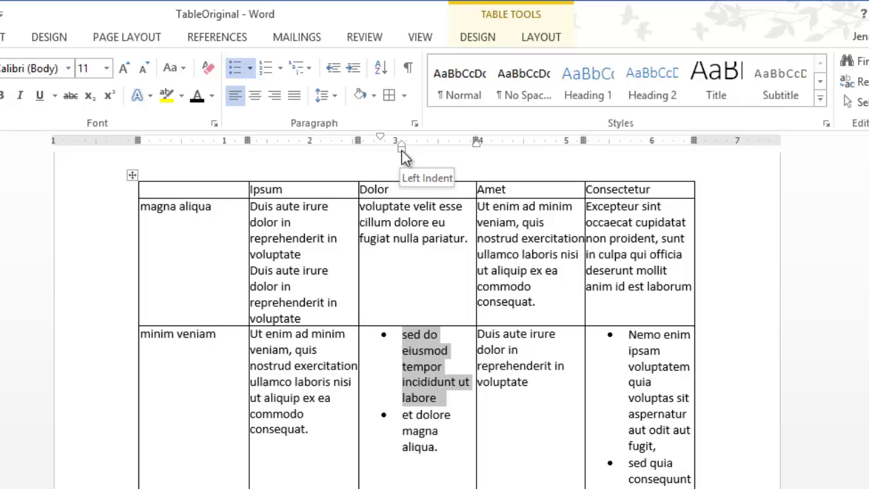
drag(403, 147, 385, 152)
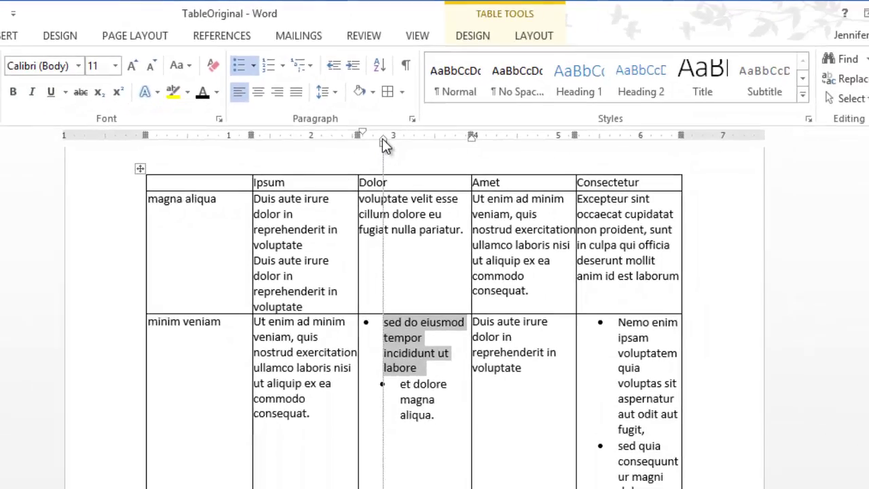
drag(415, 211, 408, 212)
drag(378, 136, 370, 137)
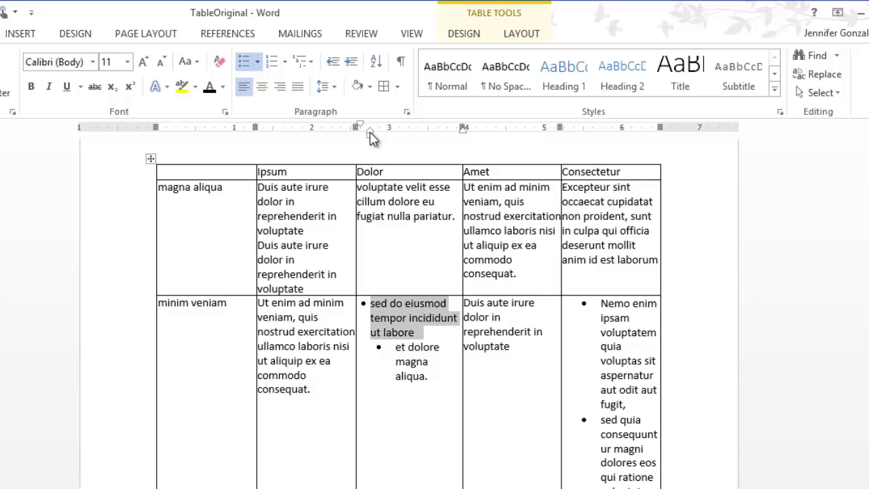
click(424, 324)
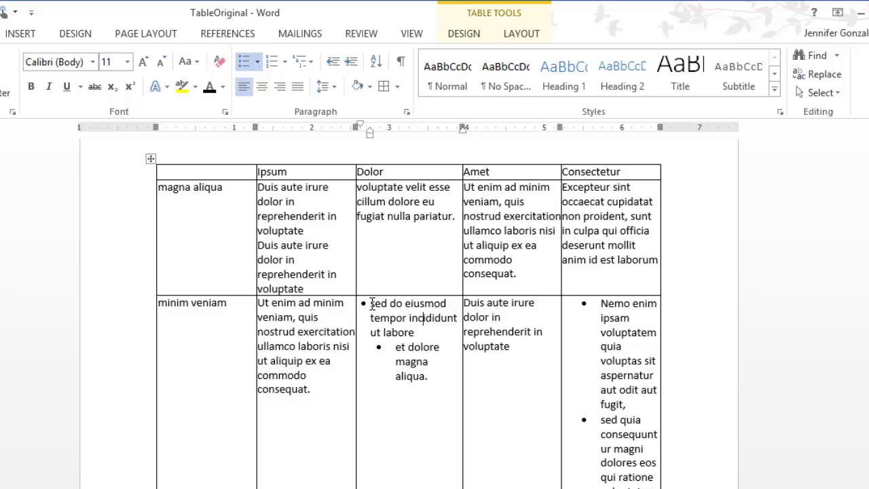
- Copy the first Dolor bullet's indentation to the second bullet with Format Painter
drag(371, 304, 417, 333)
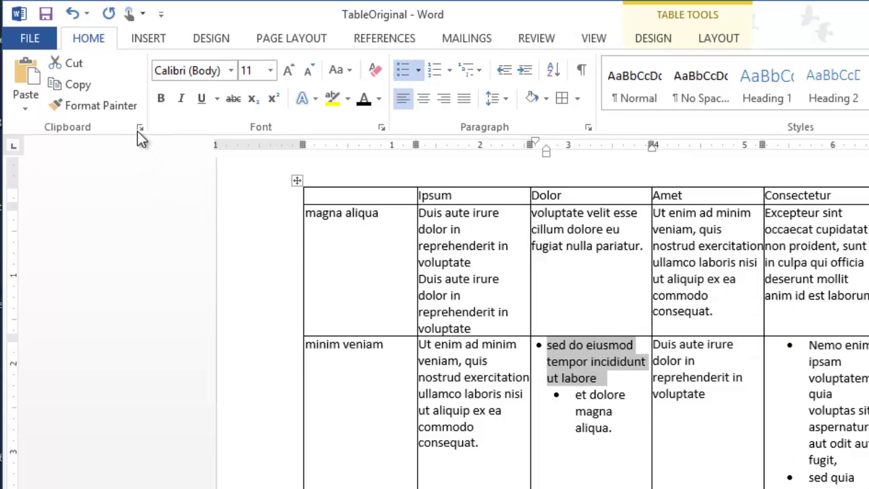
click(119, 105)
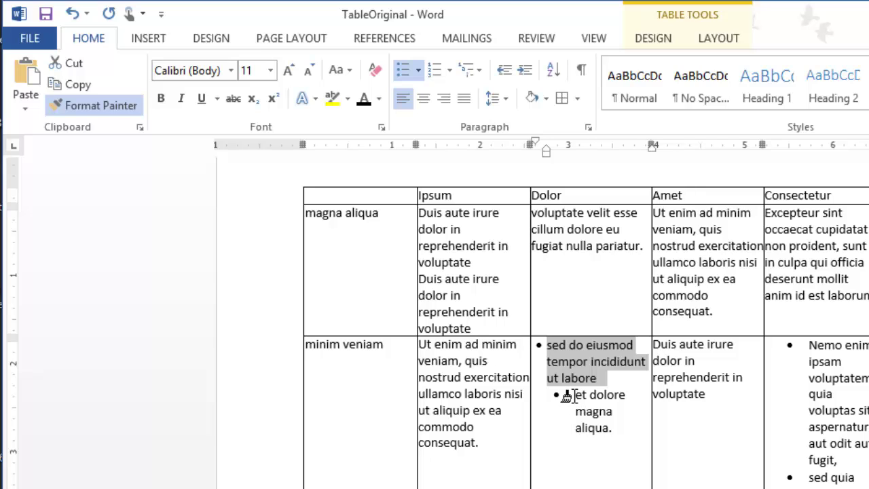
drag(567, 396, 620, 431)
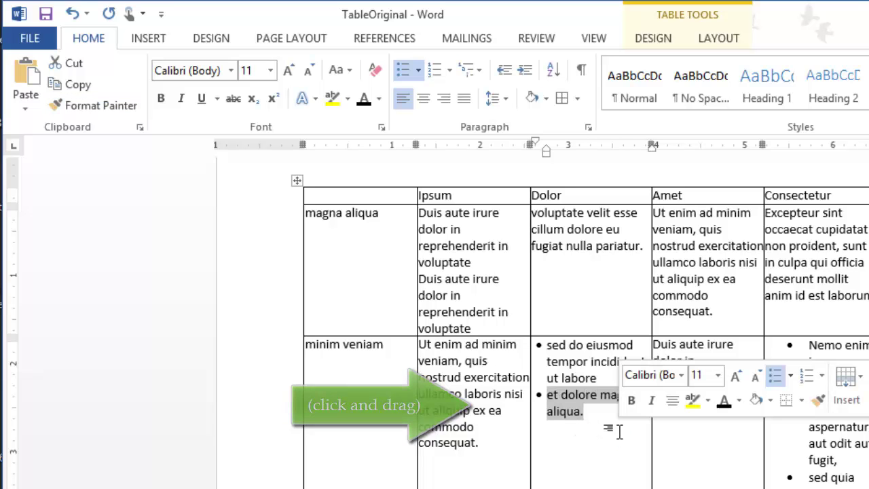
click(501, 481)
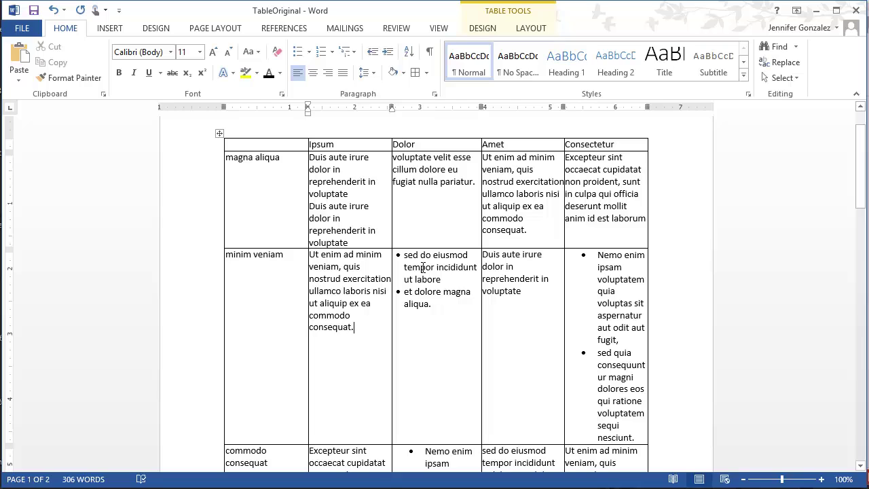
- Paint the Dolor cell's bullet indentation onto the Consectetur cell's bullets
click(420, 293)
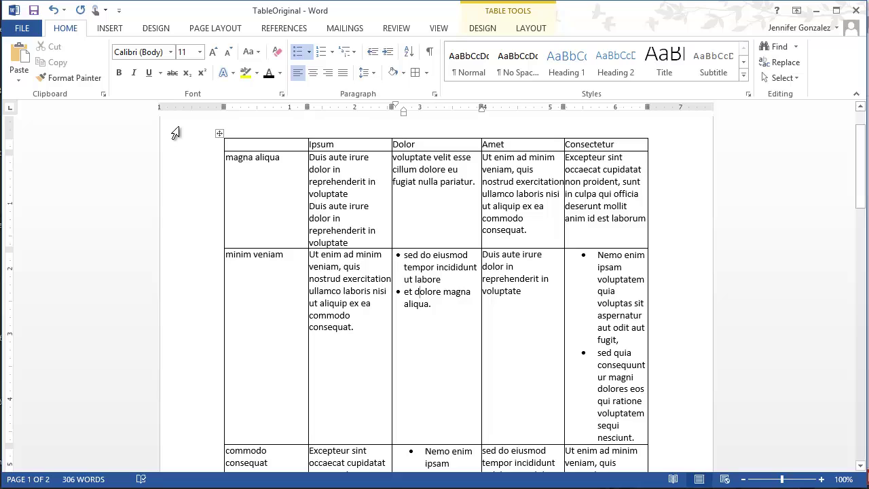
click(83, 81)
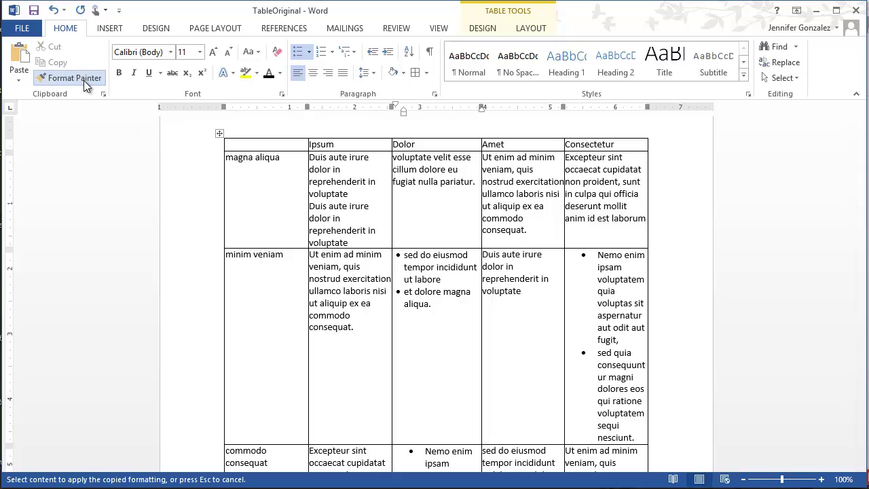
click(596, 255)
drag(600, 268, 634, 407)
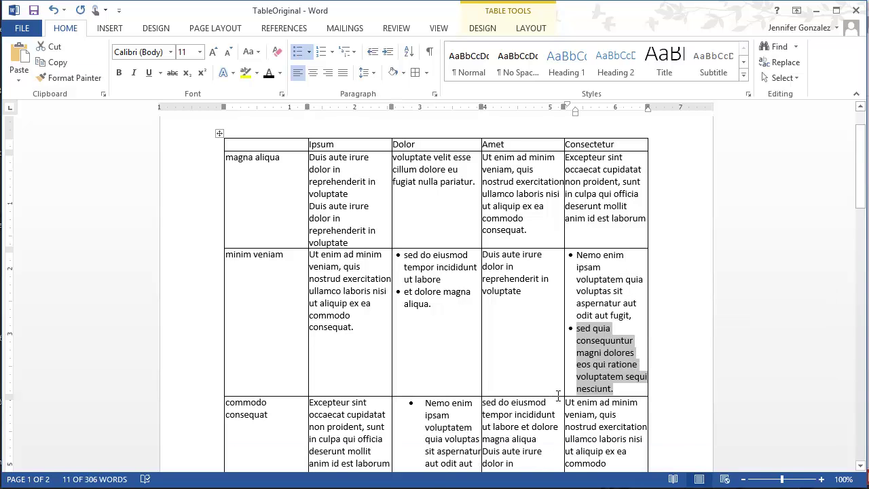
scroll(558, 395, down, 2)
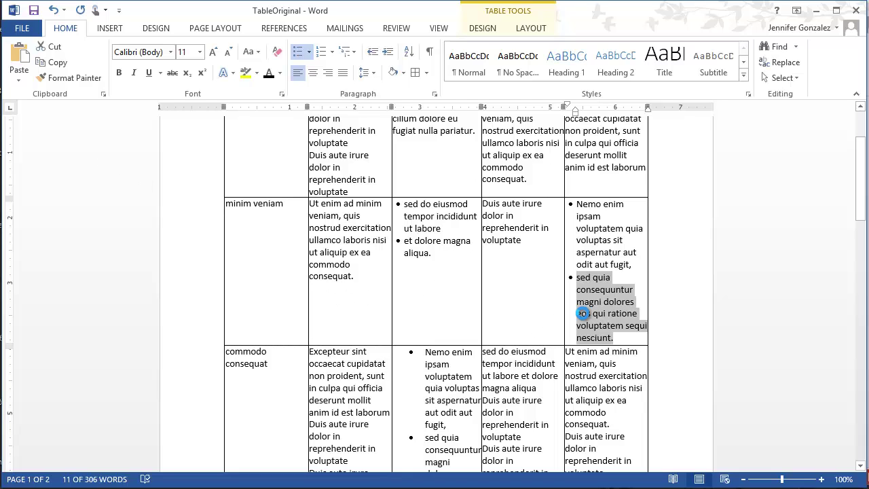
click(584, 313)
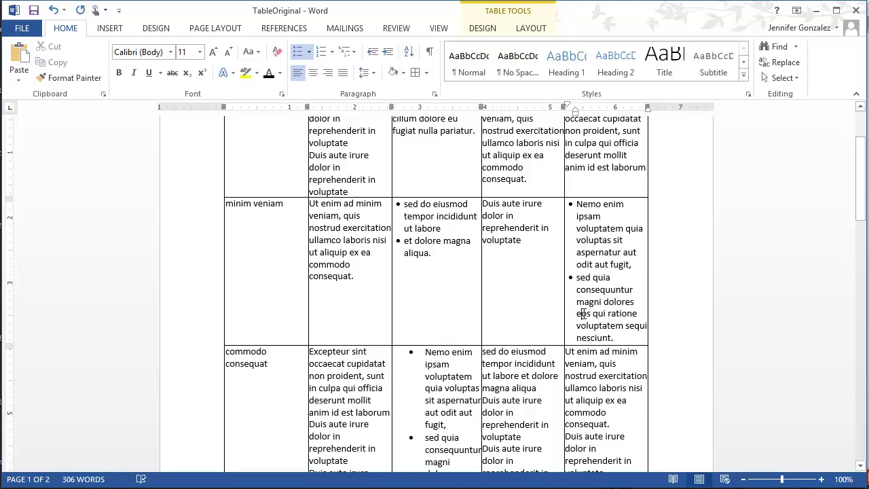
- Paint the same bullet indentation onto the lower Dolor cell's bullets
right_click(583, 314)
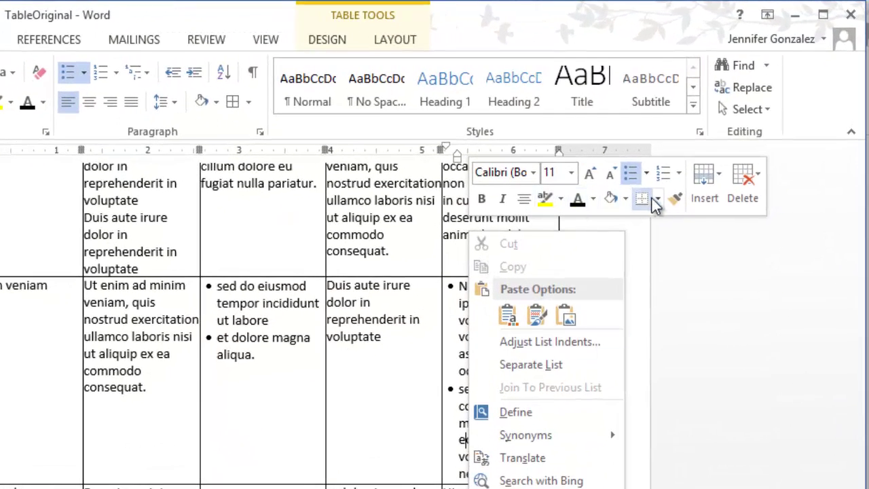
click(674, 199)
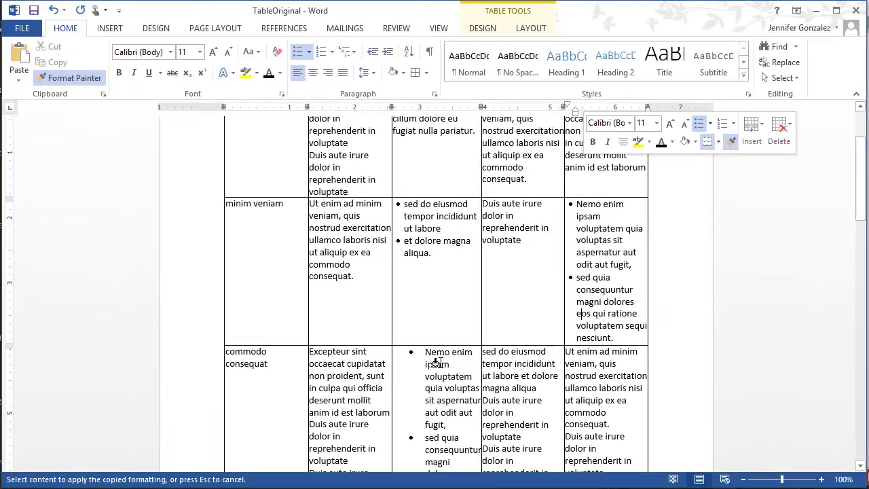
mouse_move(423, 353)
mouse_down()
mouse_move(449, 475)
mouse_move(461, 402)
mouse_move(466, 415)
mouse_up()
click(438, 418)
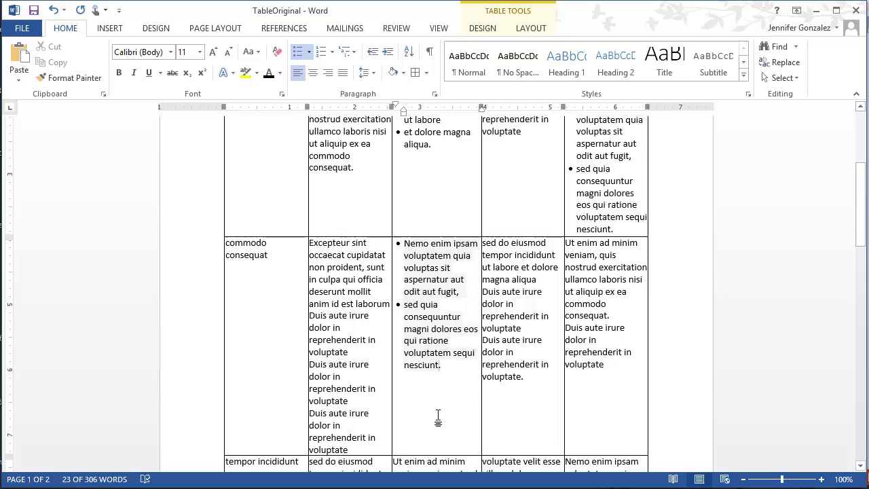
scroll(438, 412, down, 4)
scroll(292, 300, up, 9)
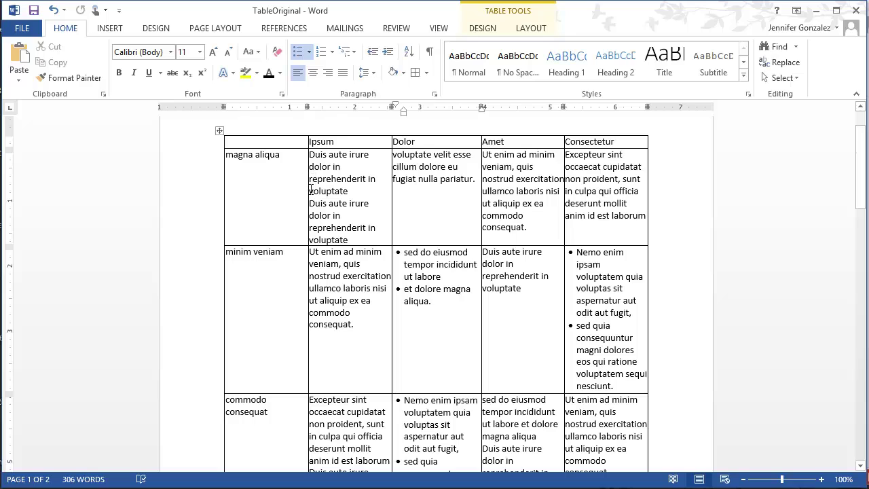
click(220, 131)
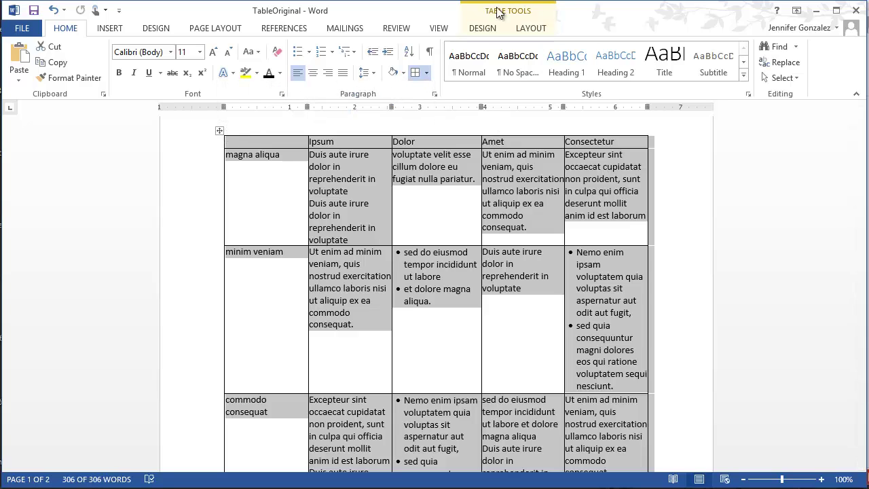
- Set the table's default top and bottom cell margins to 0.05" in Cell Margins
click(524, 31)
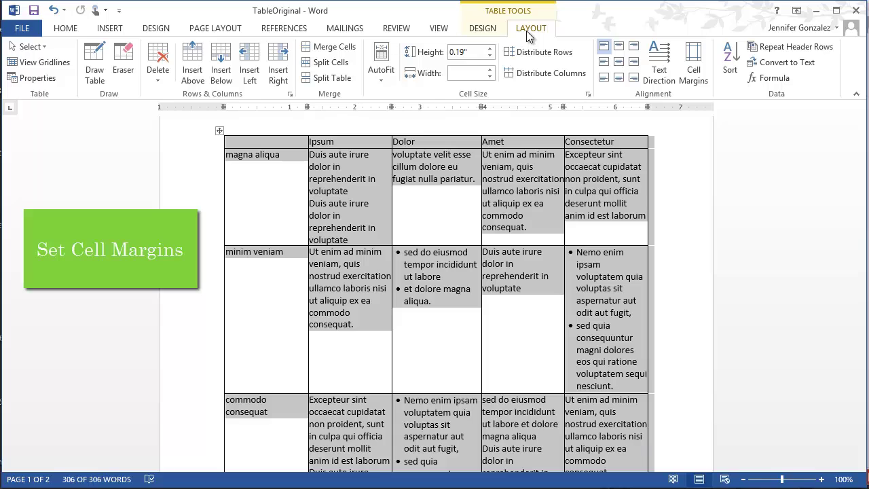
click(701, 80)
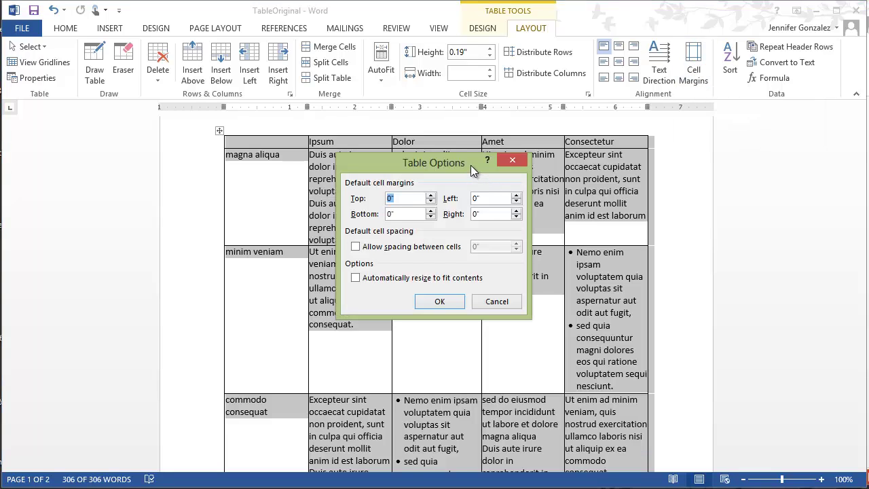
drag(471, 165, 595, 154)
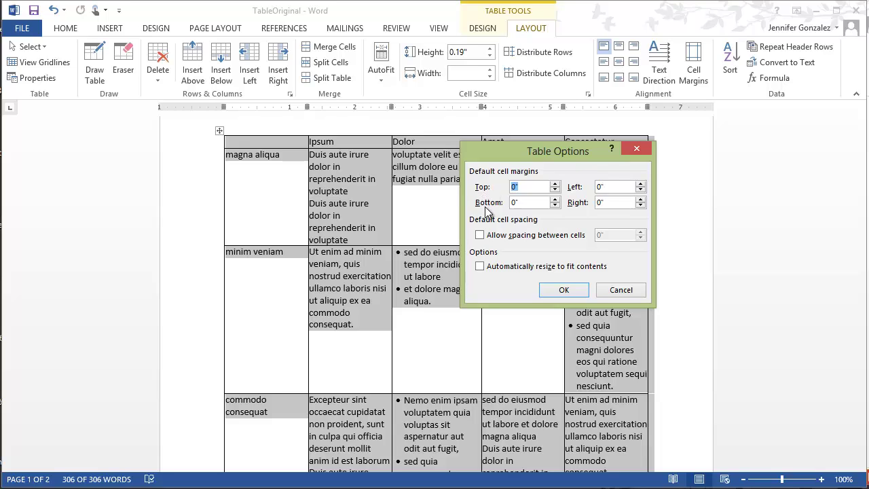
click(556, 199)
click(555, 199)
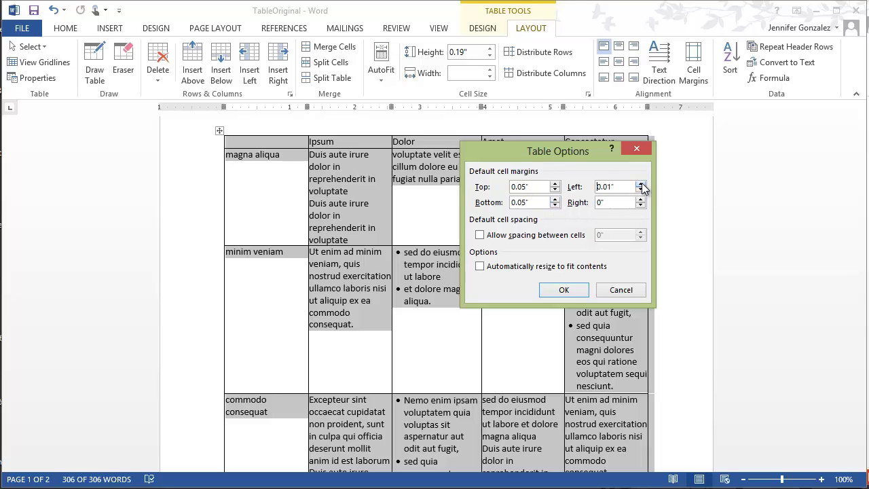
click(565, 289)
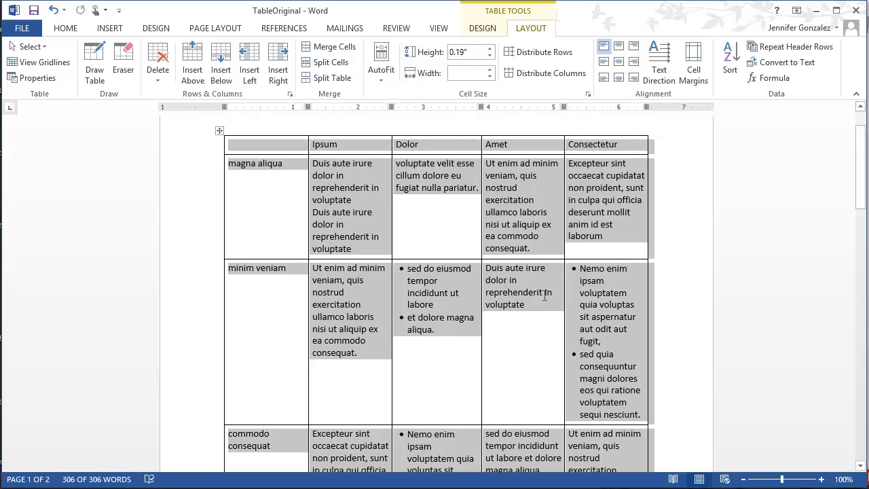
click(545, 296)
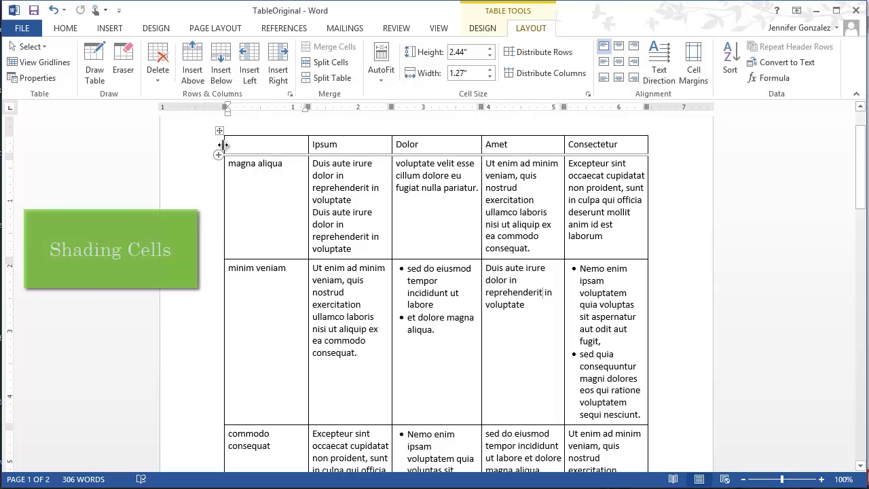
- Shade the table's header row gold
click(216, 152)
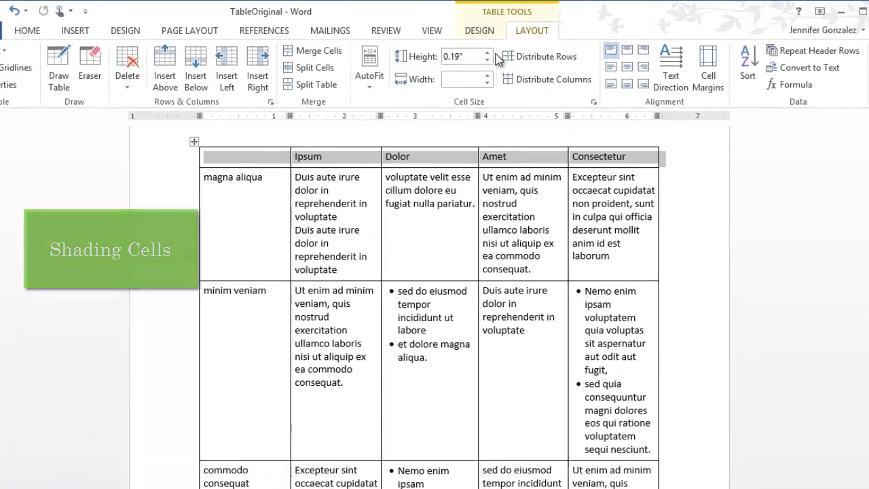
click(480, 31)
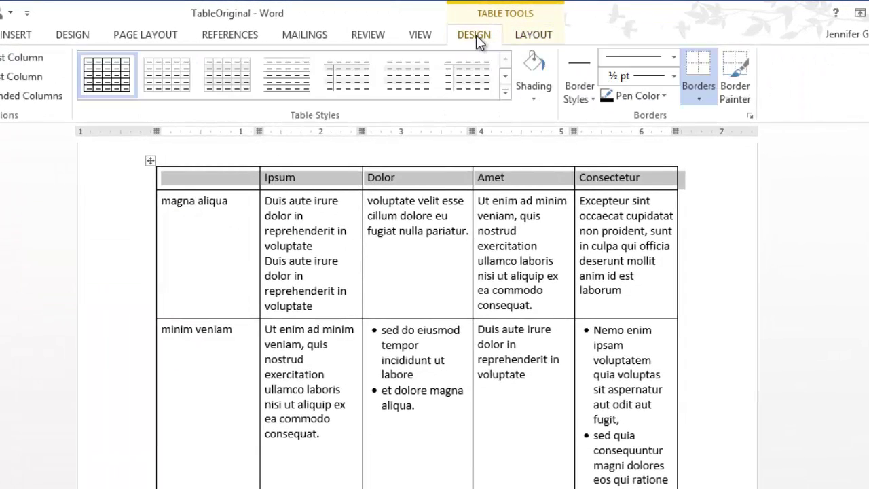
click(535, 99)
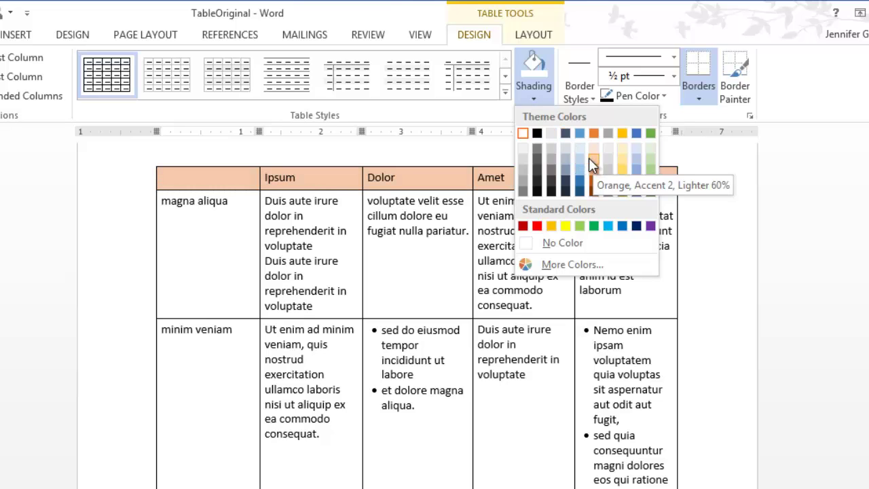
click(621, 171)
click(298, 246)
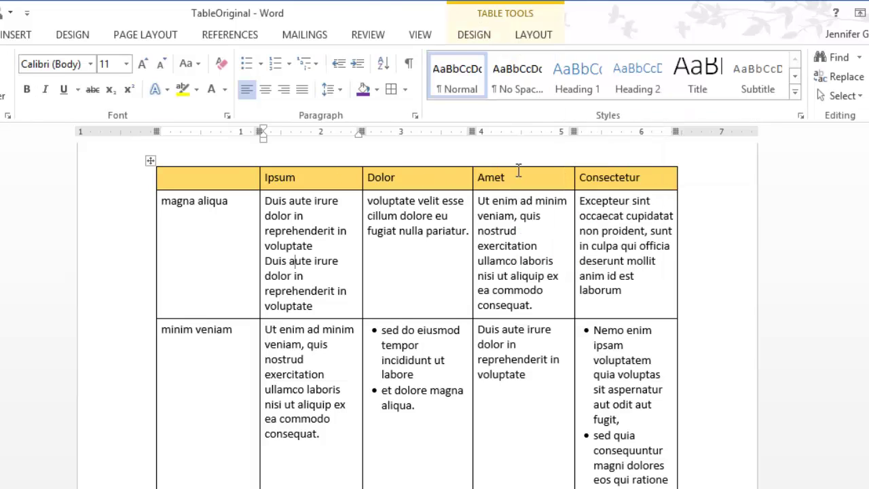
- Centre the headings Ipsum, Dolor, Amet and Consectetur in the header row
click(145, 184)
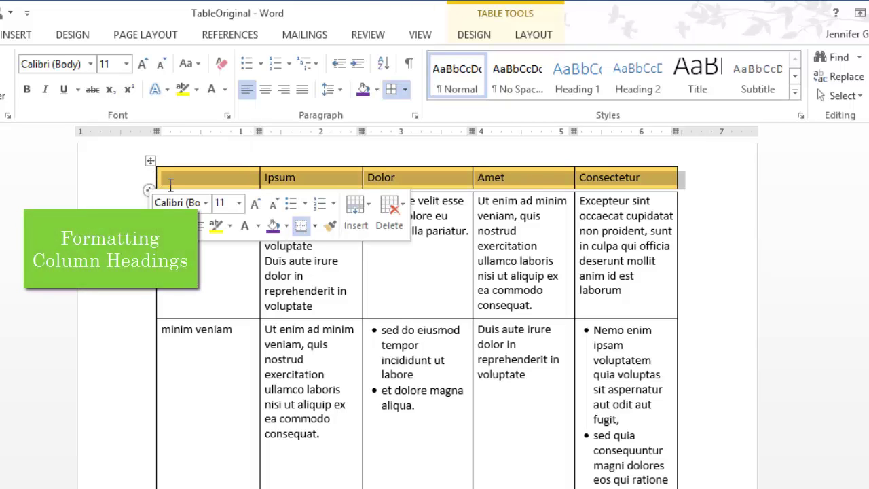
click(266, 92)
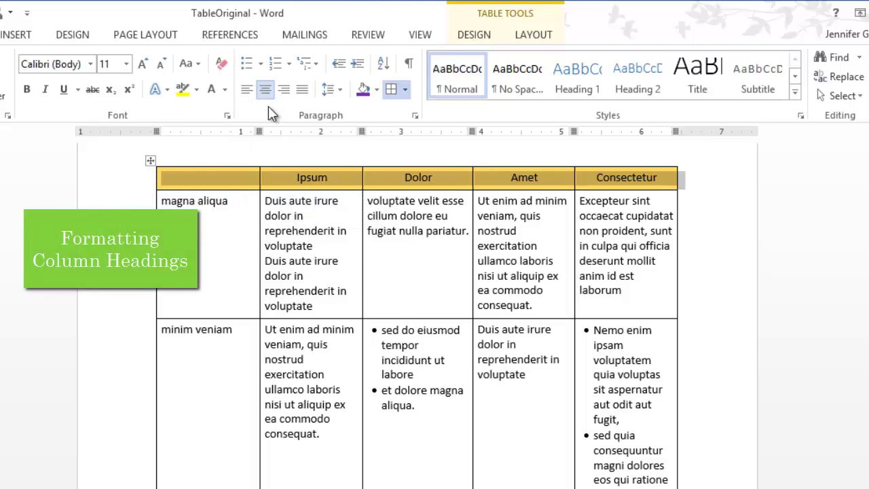
click(330, 300)
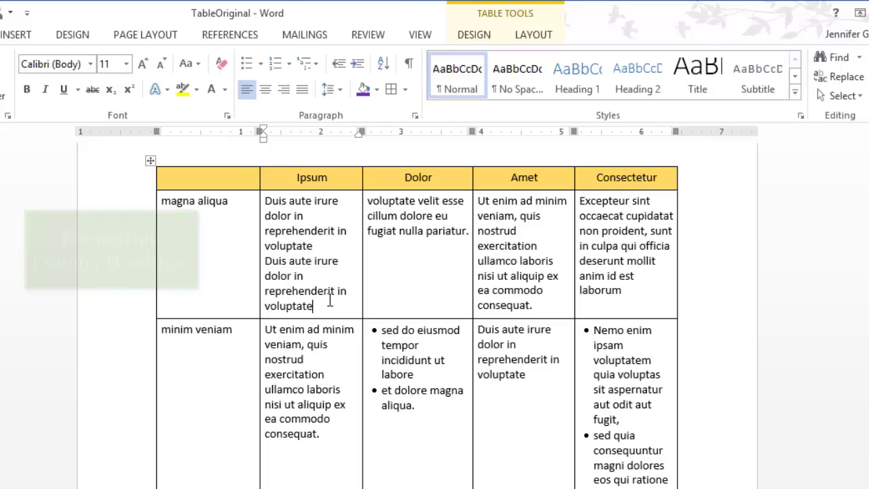
click(183, 251)
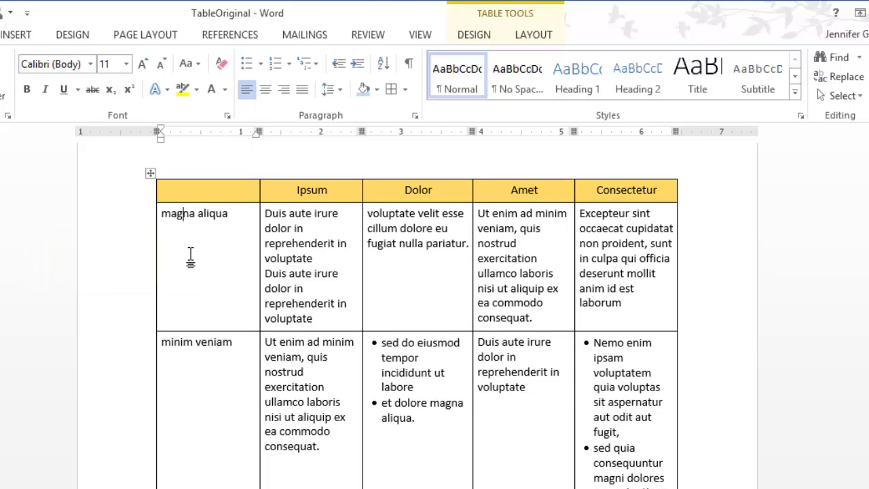
click(205, 174)
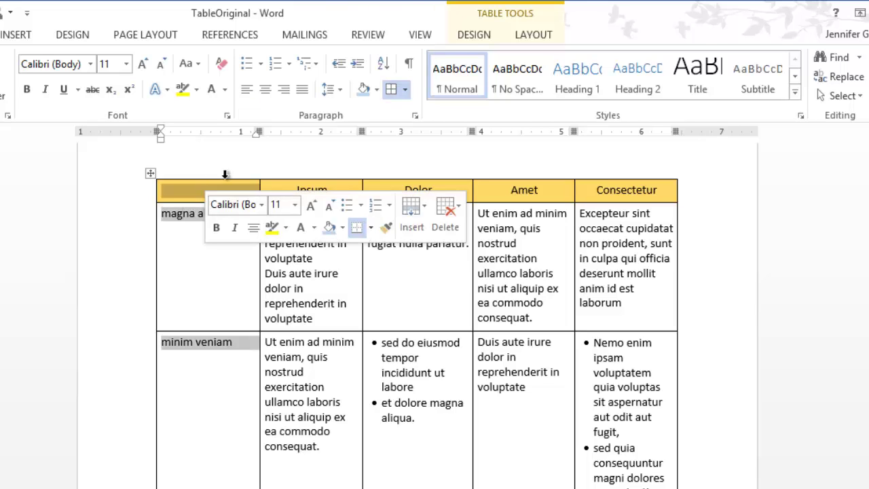
click(377, 89)
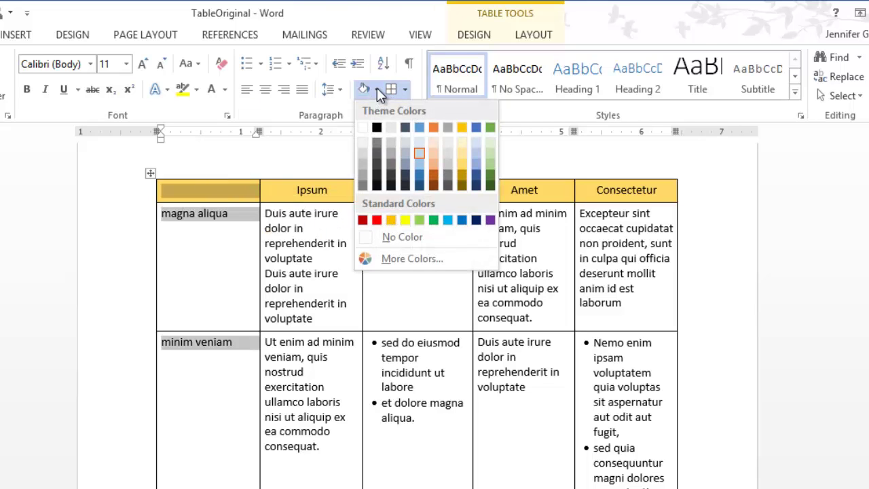
click(391, 217)
click(146, 196)
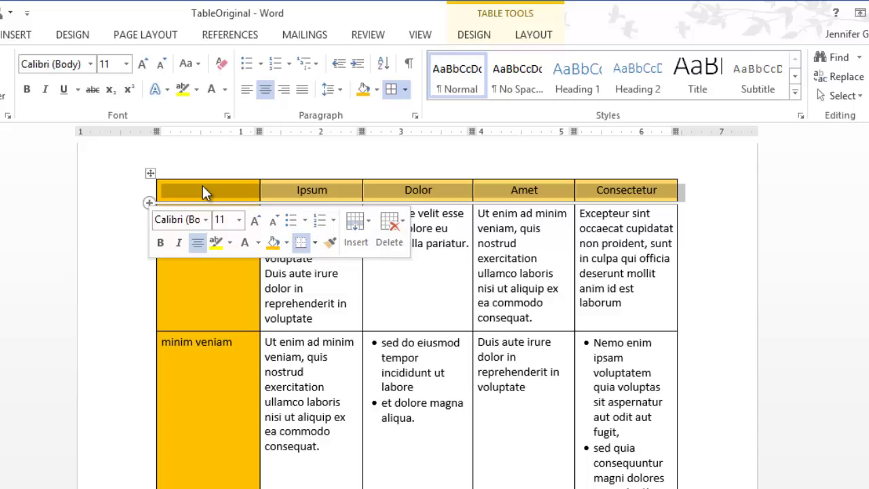
click(377, 91)
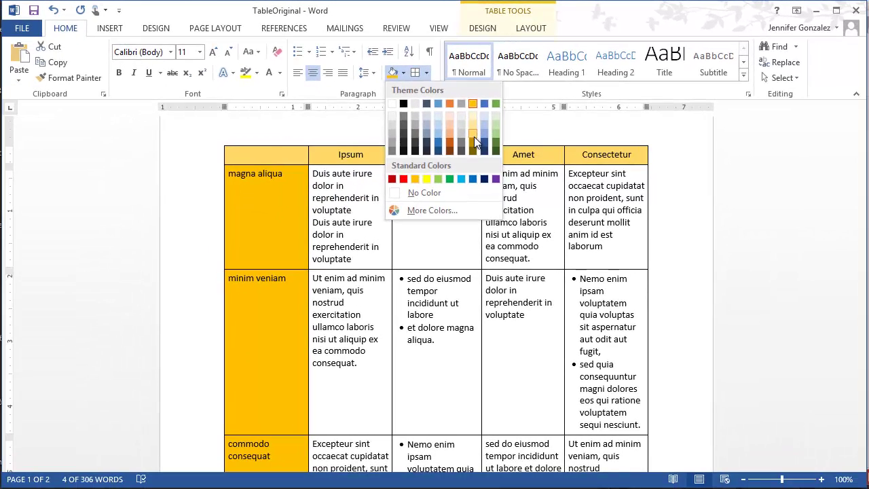
click(474, 140)
click(472, 189)
scroll(251, 227, down, 1)
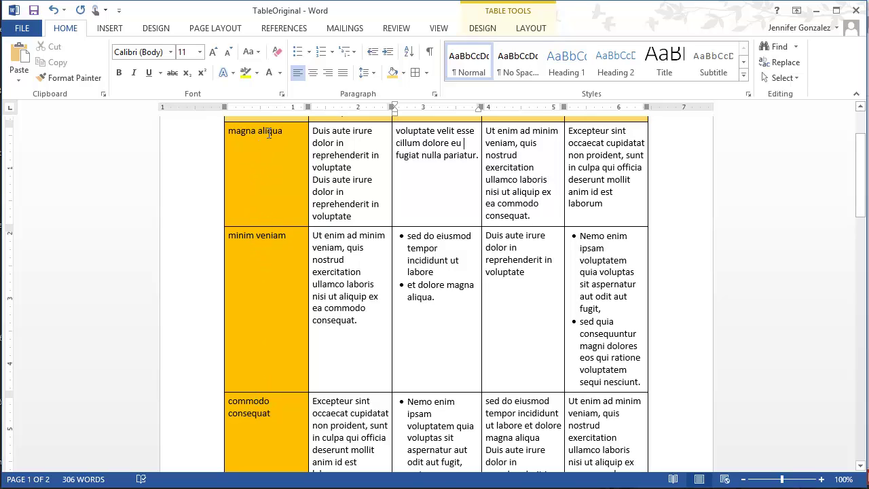
scroll(264, 170, up, 1)
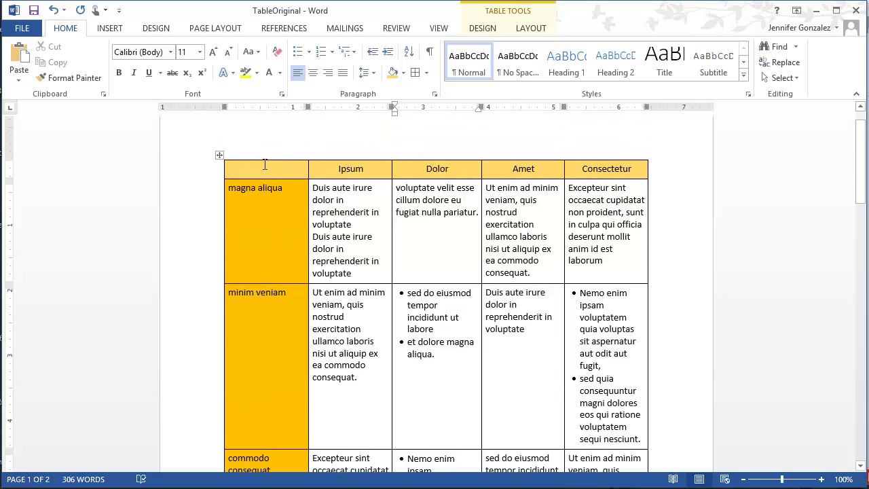
scroll(265, 220, down, 5)
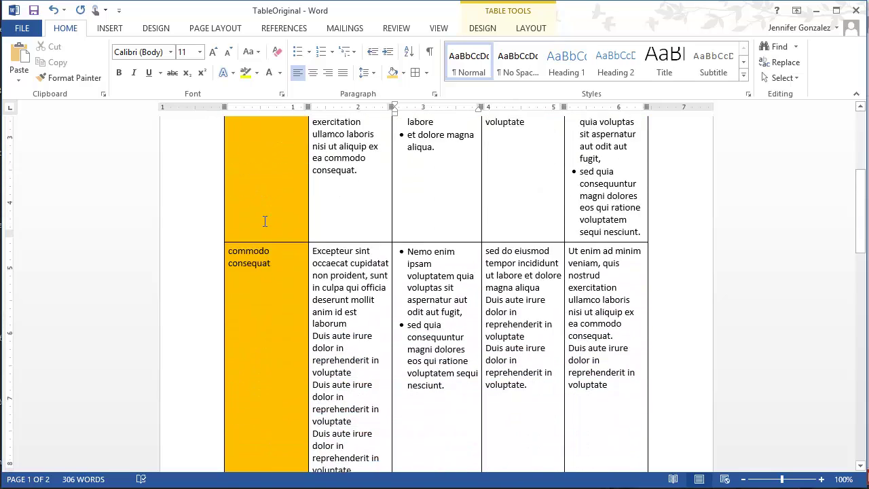
scroll(265, 220, up, 5)
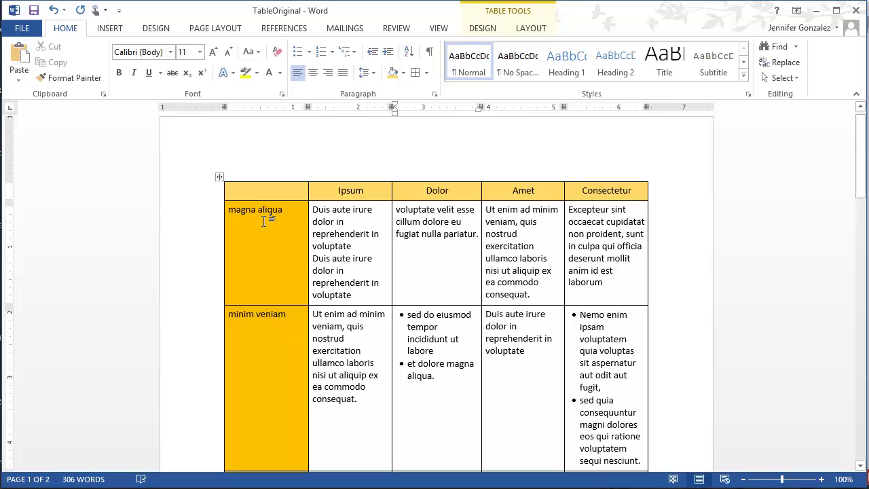
- Apply Align Center to the first-column labels such as magna aliqua and minim veniam
click(264, 180)
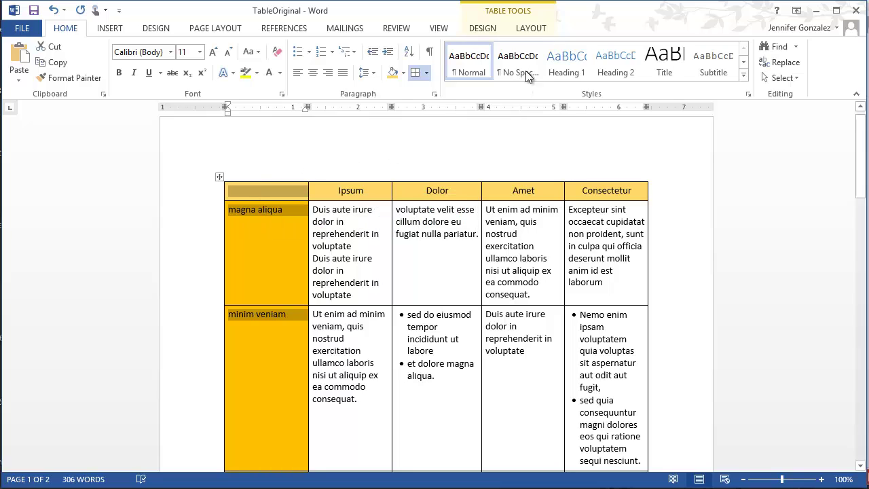
click(531, 30)
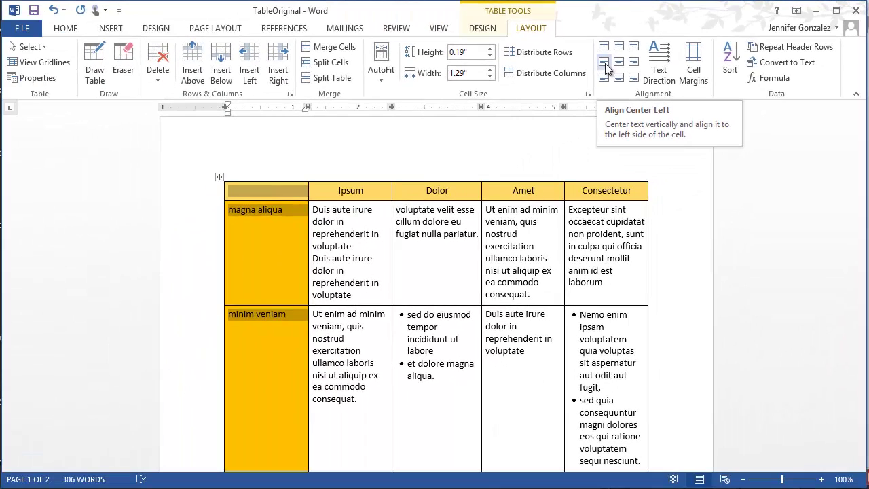
click(604, 62)
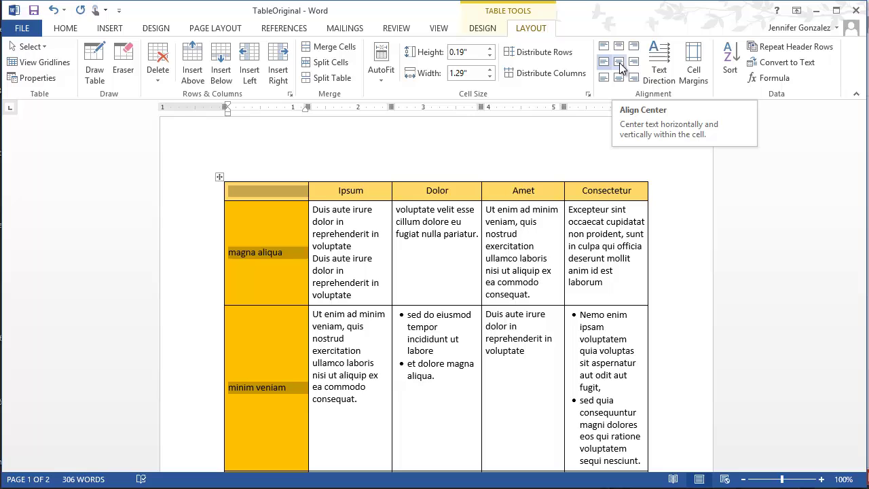
click(619, 62)
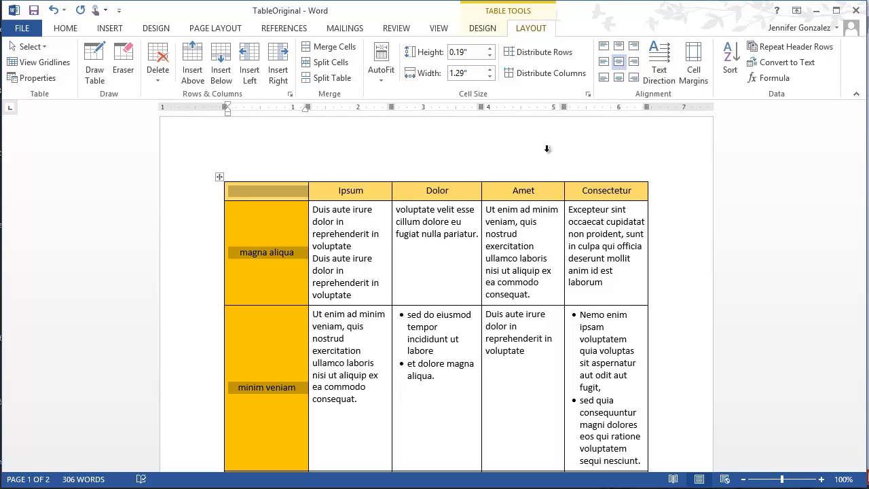
click(529, 234)
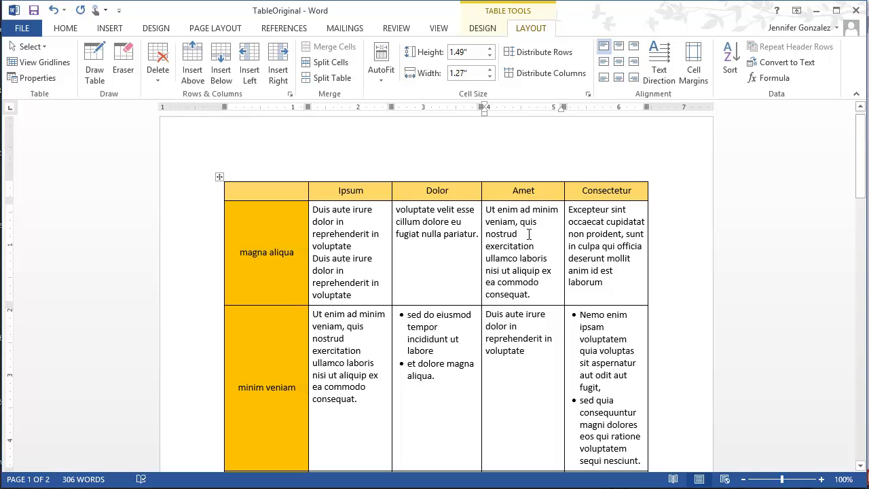
scroll(505, 233, down, 1)
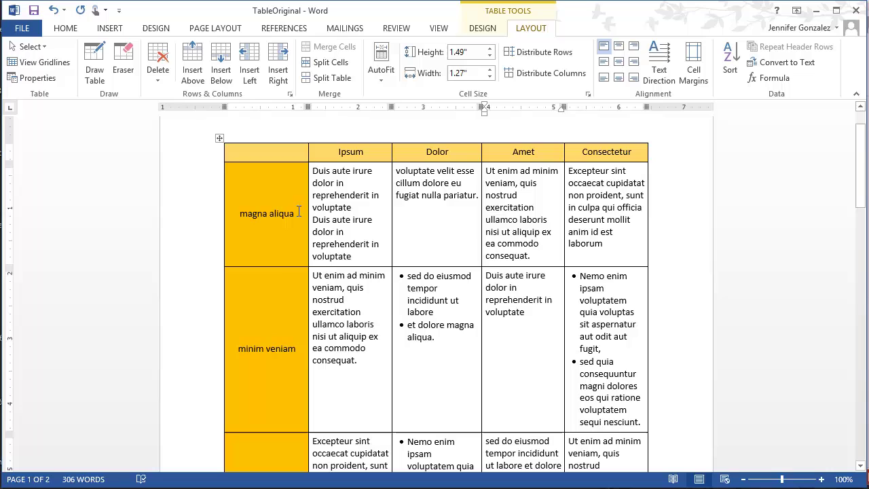
scroll(282, 328, down, 2)
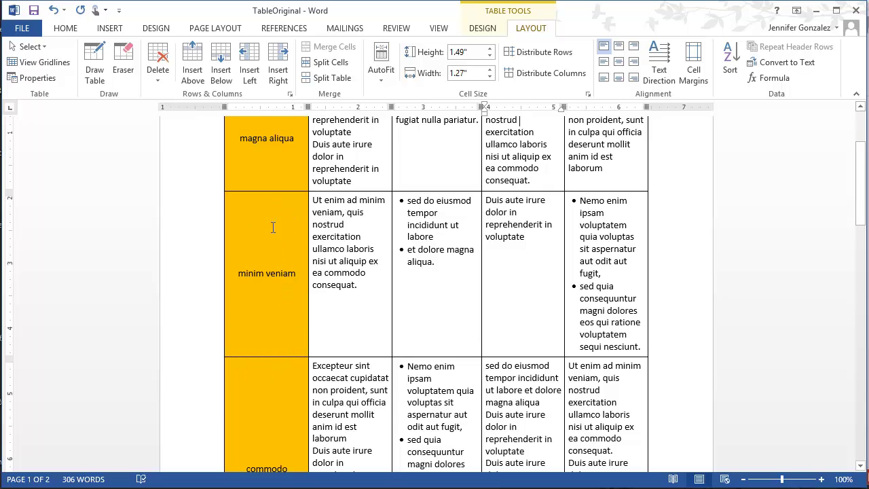
scroll(279, 377, down, 3)
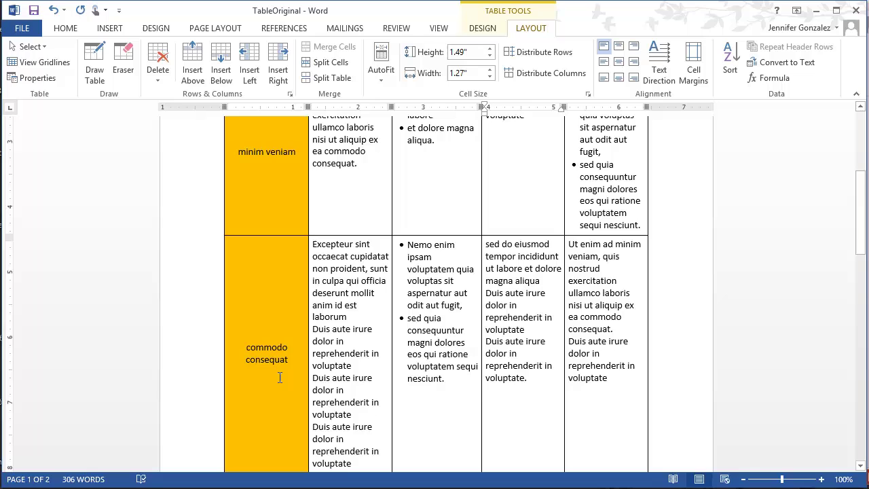
scroll(279, 377, up, 4)
scroll(279, 378, up, 3)
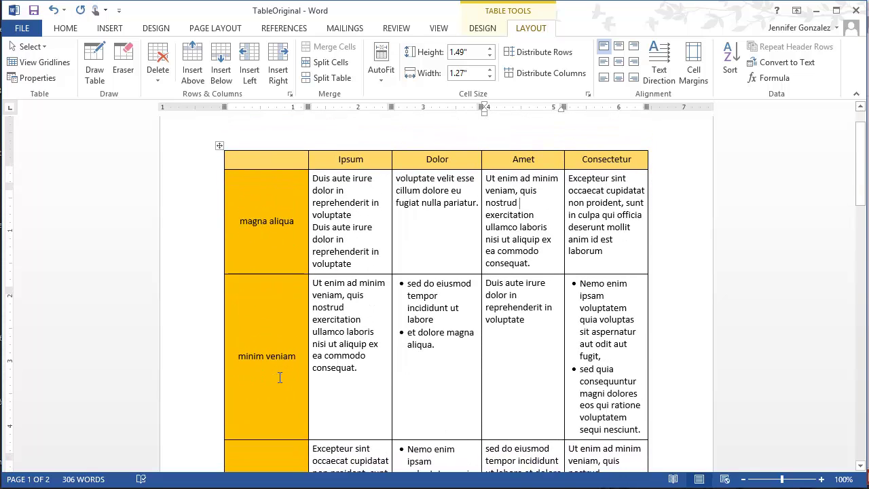
click(265, 189)
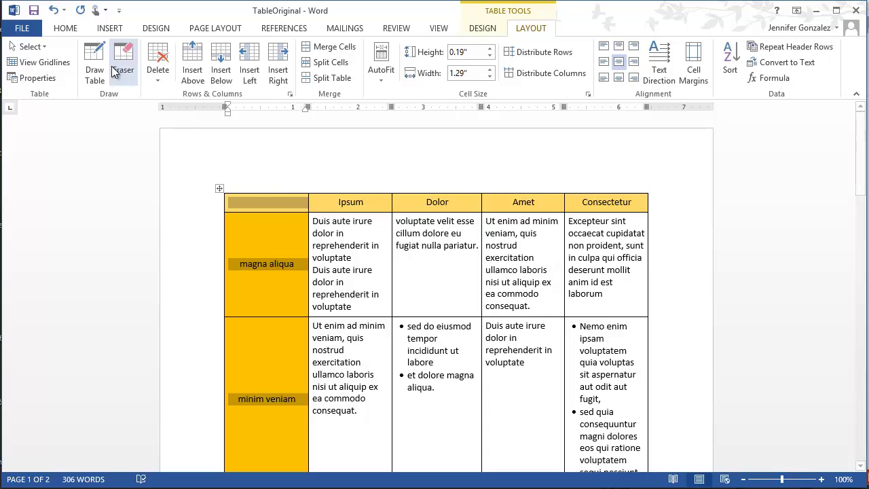
- Apply Capitalize Each Word from Change Case to the selected first-column labels
click(68, 32)
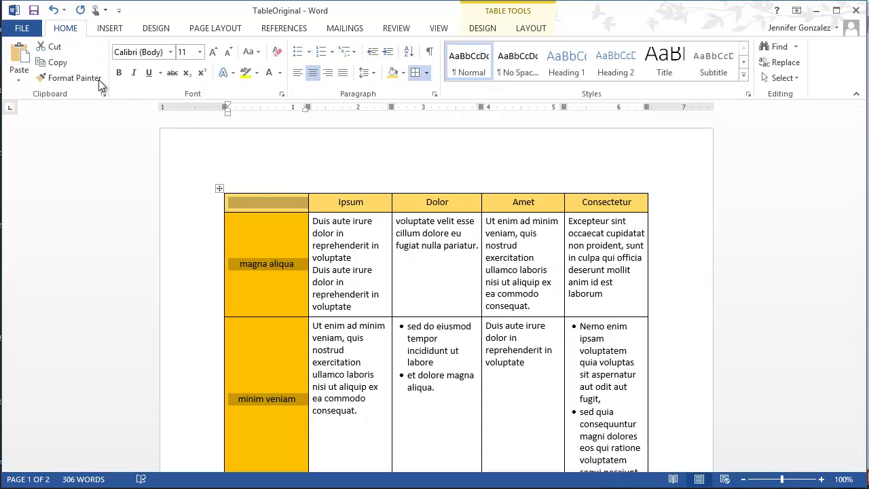
click(257, 54)
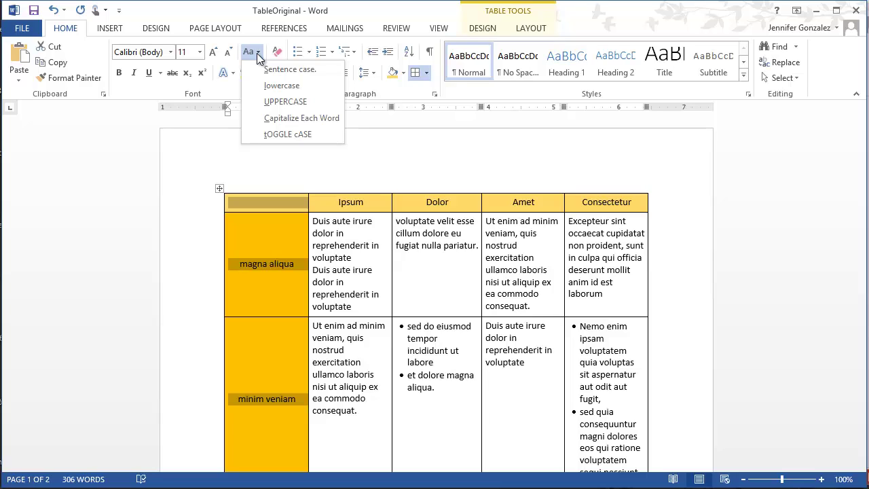
click(290, 118)
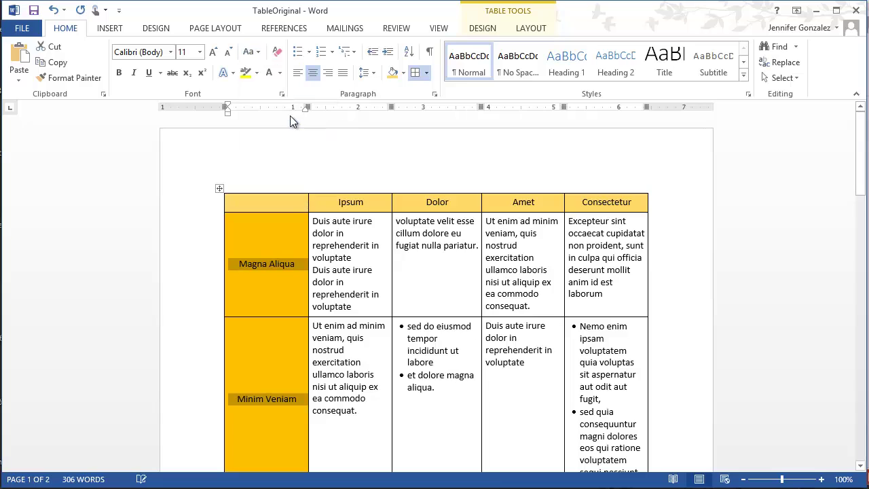
click(265, 224)
scroll(265, 225, down, 1)
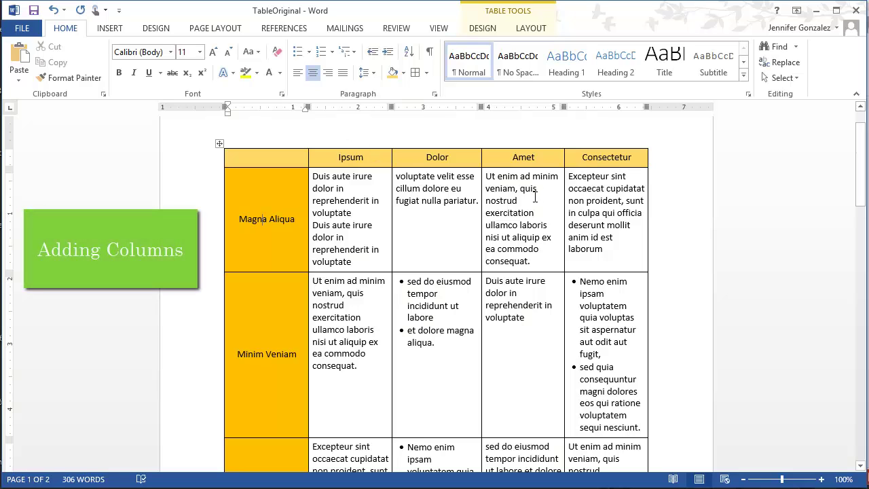
- Insert a column right of Amet and type the heading 'Title'
click(531, 160)
click(515, 142)
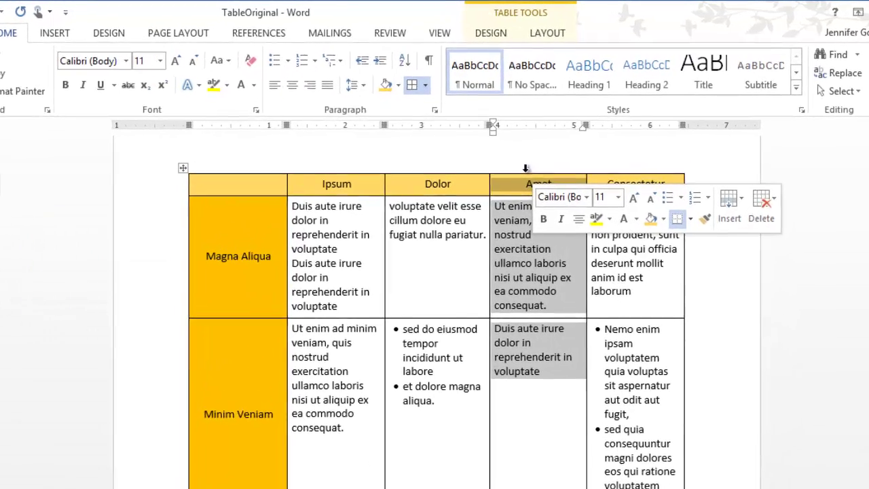
click(548, 34)
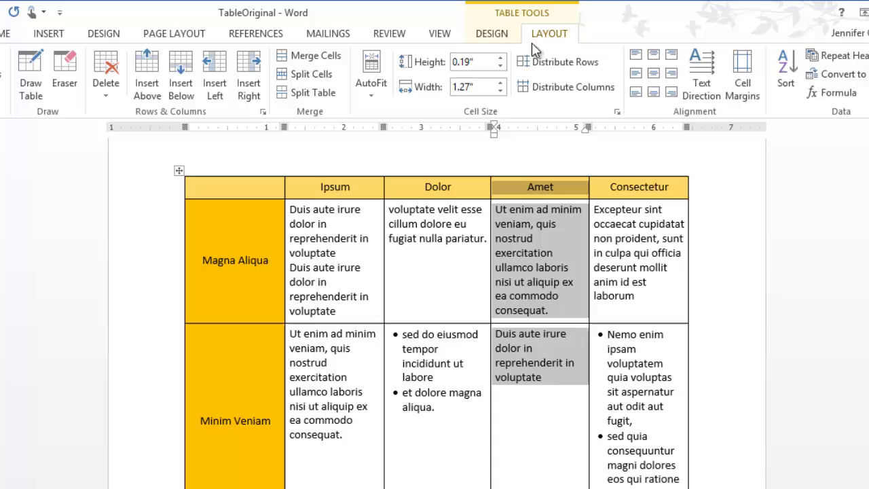
click(249, 80)
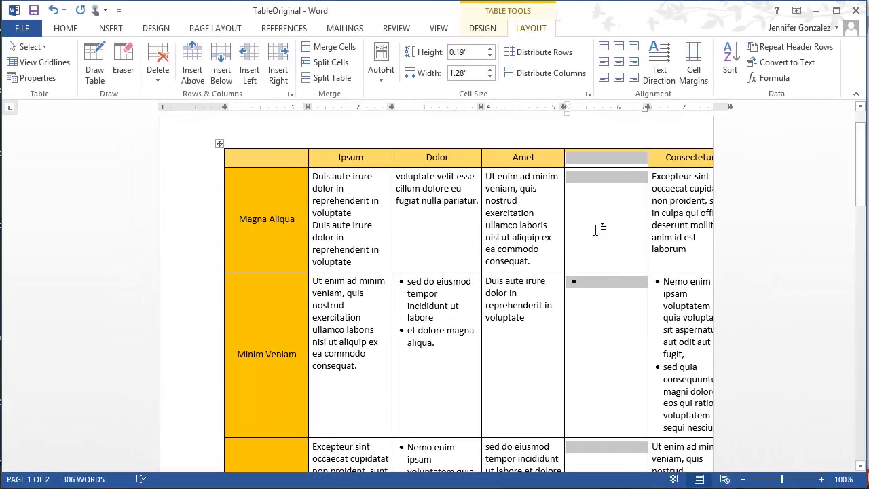
click(584, 163)
text(Title)
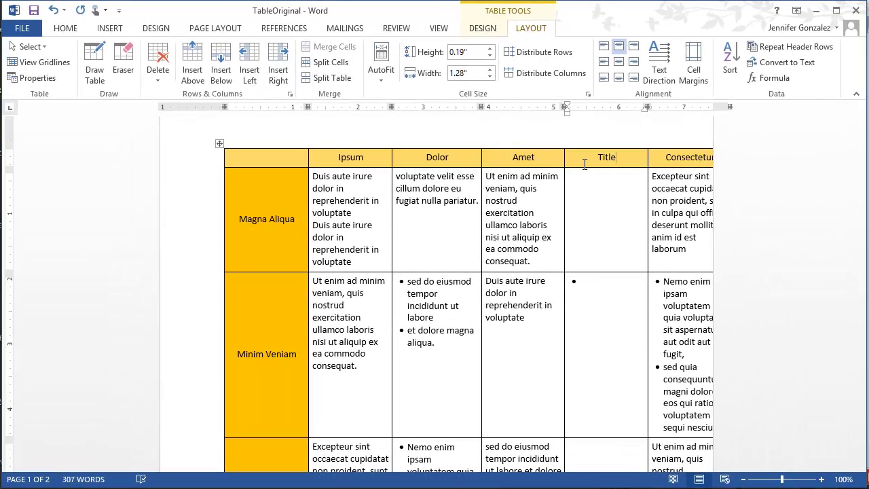
click(583, 291)
scroll(582, 290, down, 1)
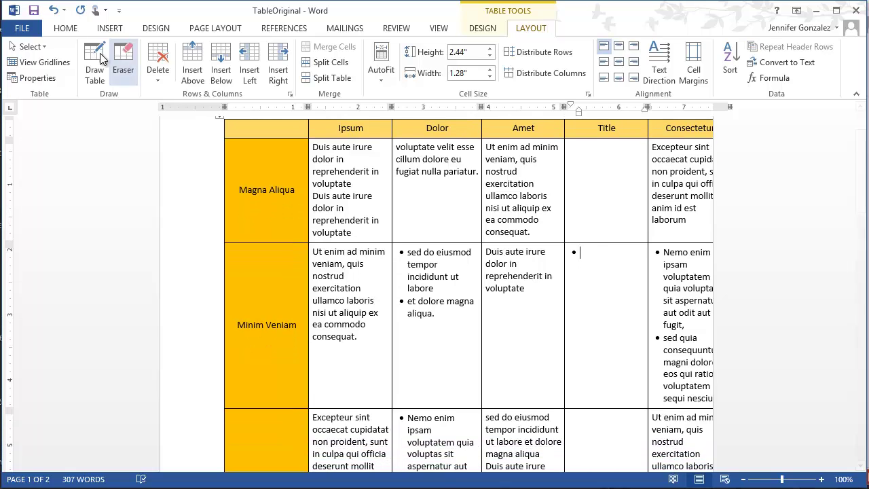
- Undo the Title column and insert an empty column left of Amet instead, zooming to 90%
click(54, 12)
click(54, 12)
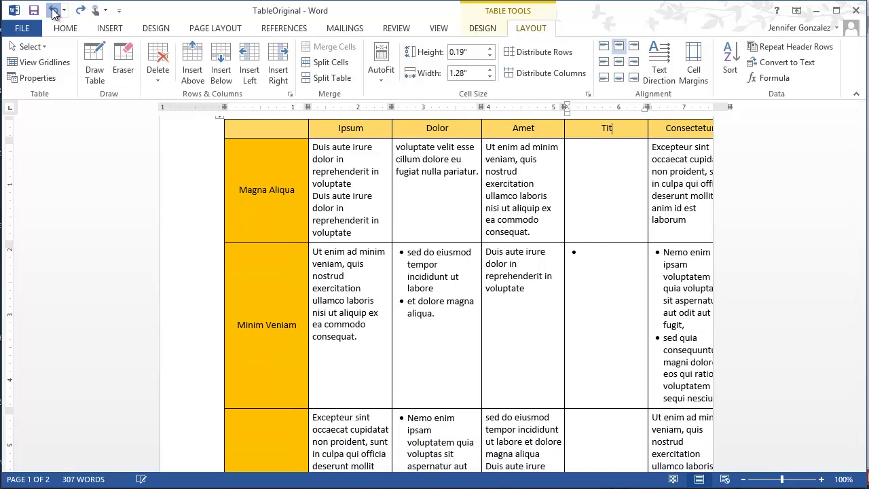
click(55, 12)
click(54, 12)
click(54, 12)
click(249, 74)
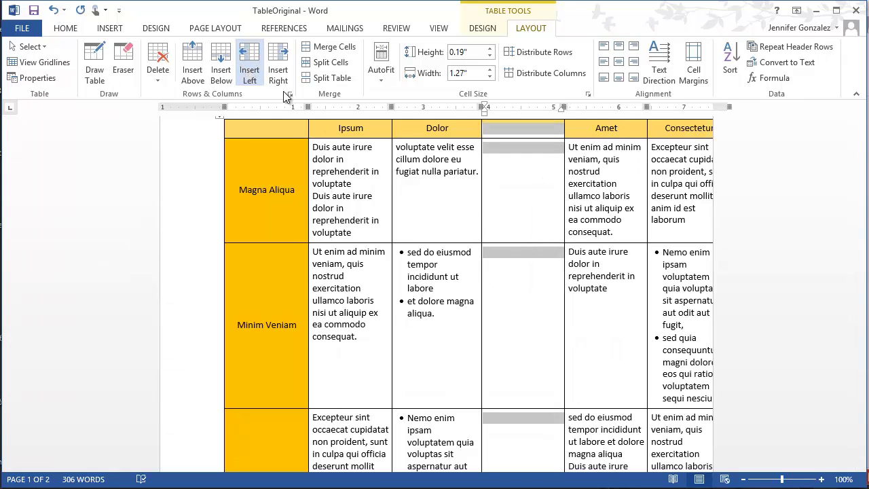
click(507, 275)
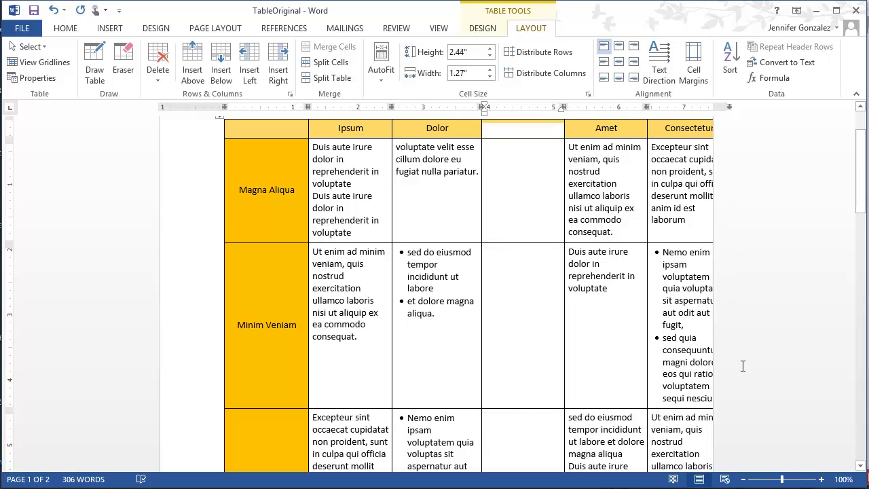
click(742, 479)
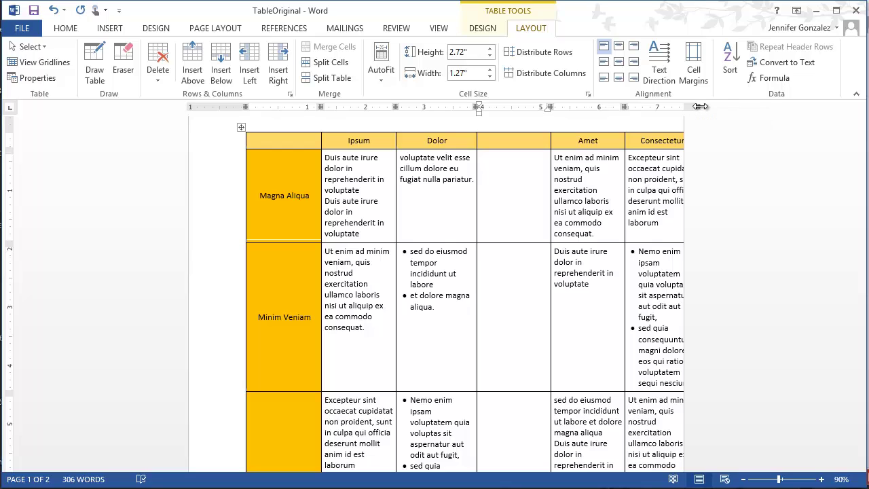
- Pull the table's right edge inside the page and narrow Amet so Consectetur is slimmer
drag(700, 106, 676, 109)
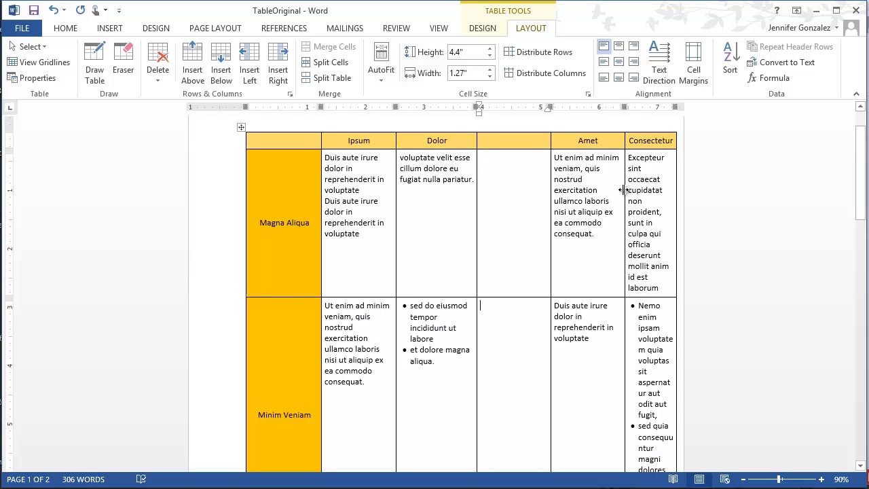
drag(621, 191, 615, 191)
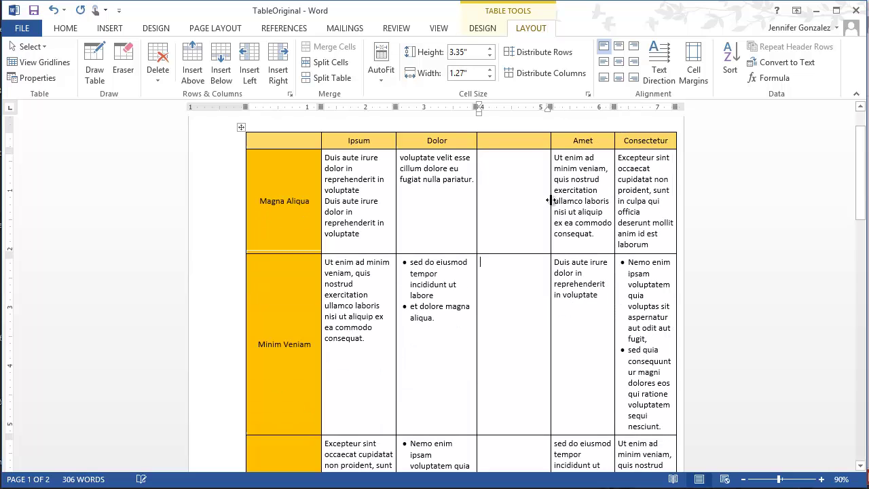
drag(551, 201, 530, 201)
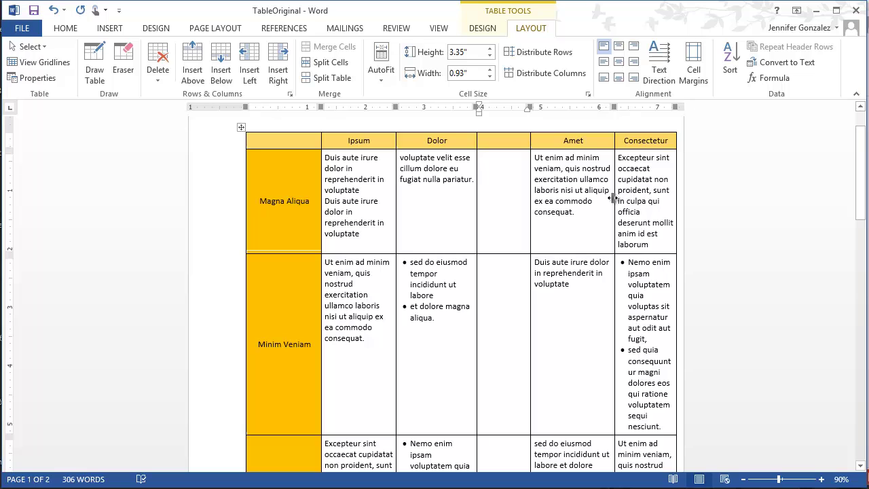
drag(613, 198, 600, 198)
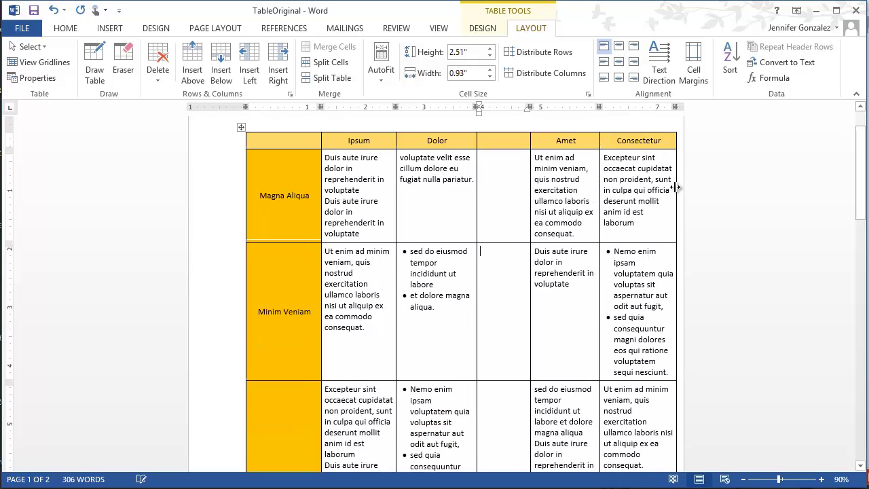
drag(677, 187, 655, 189)
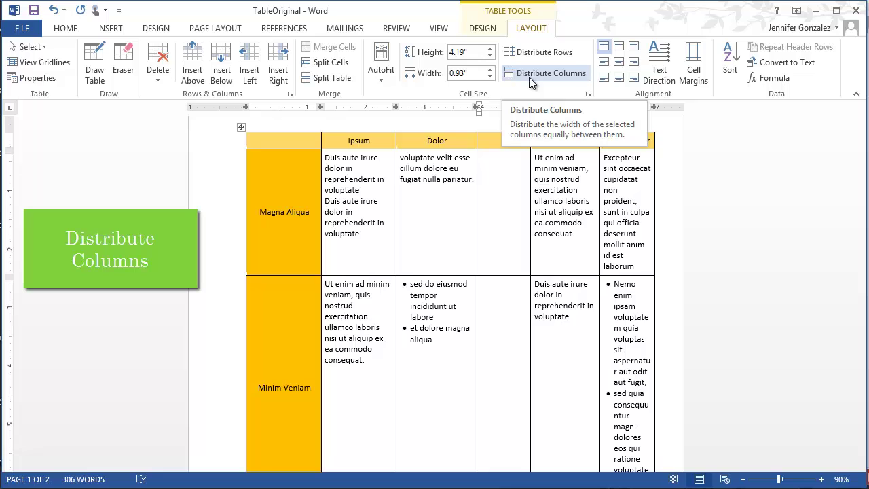
- Distribute the Ipsum, Dolor, blank and Amet columns to equal widths
click(383, 155)
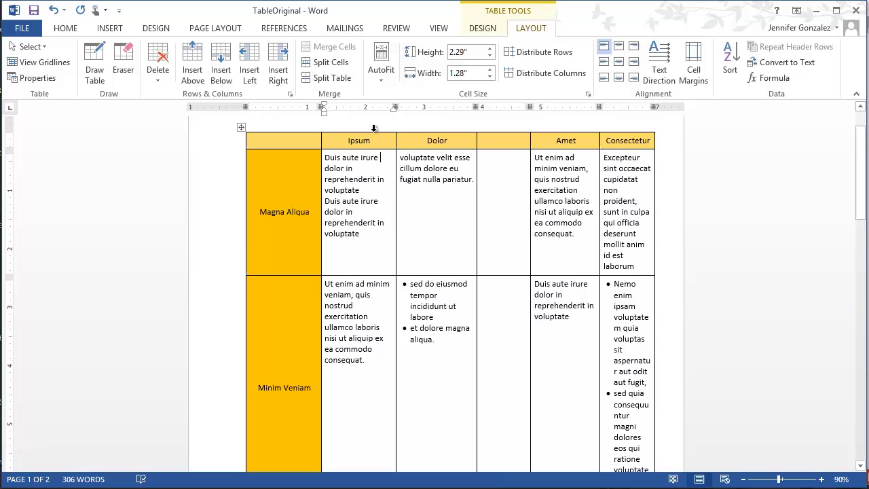
click(373, 130)
drag(373, 128, 642, 137)
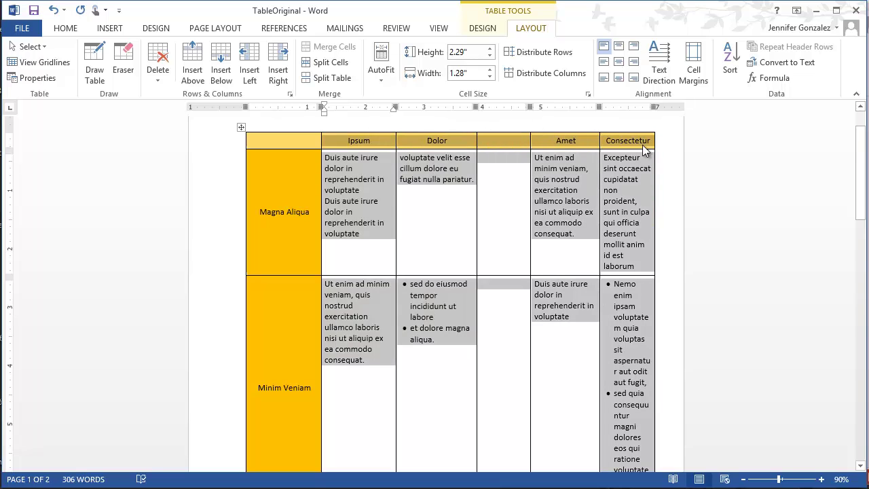
click(537, 75)
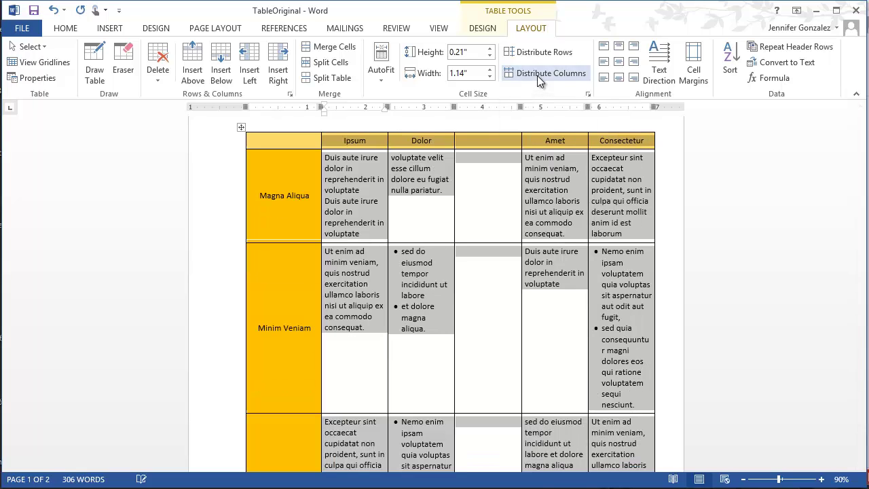
click(661, 171)
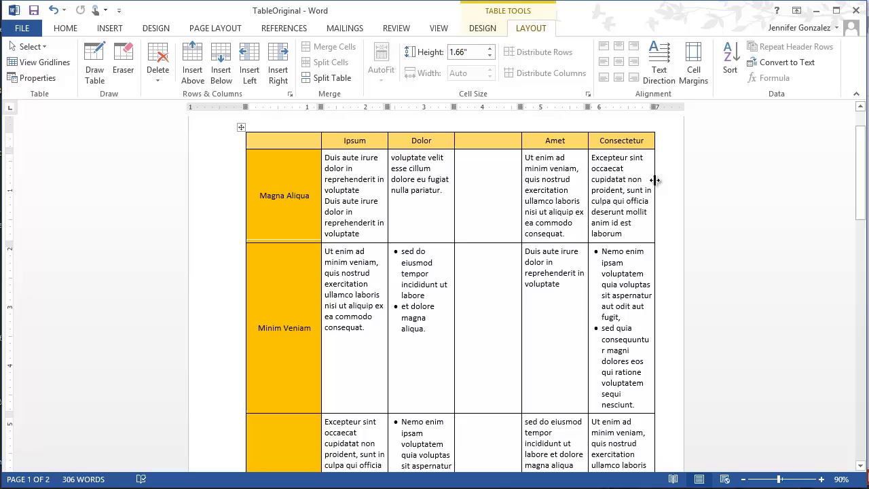
- Narrow the table's right edge and even Ipsum through Consectetur at 1.08" each
drag(656, 180, 636, 183)
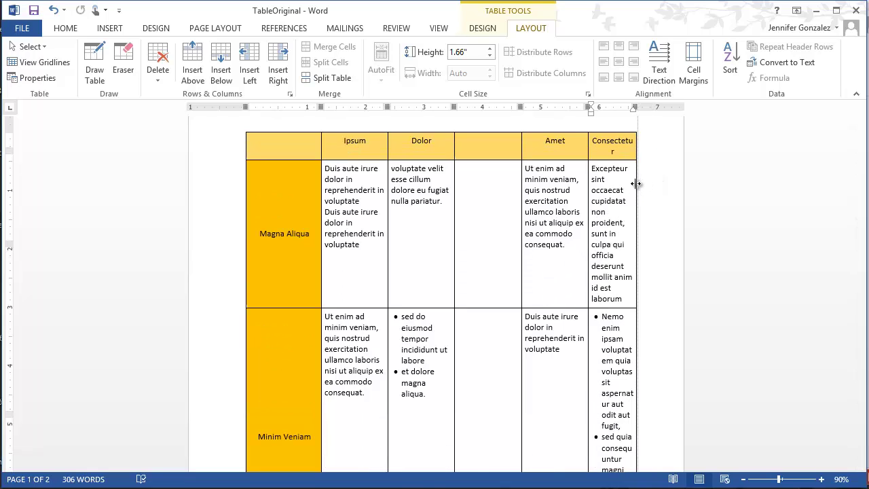
click(367, 141)
drag(364, 126, 613, 140)
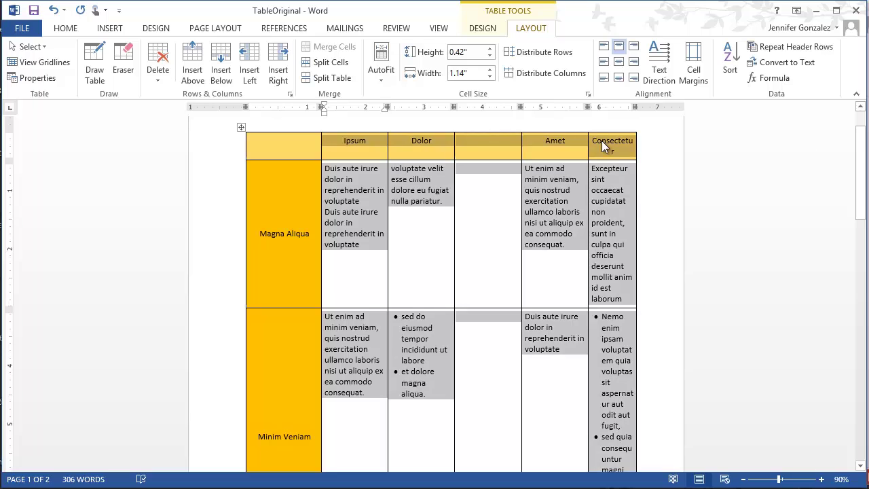
click(543, 73)
click(483, 207)
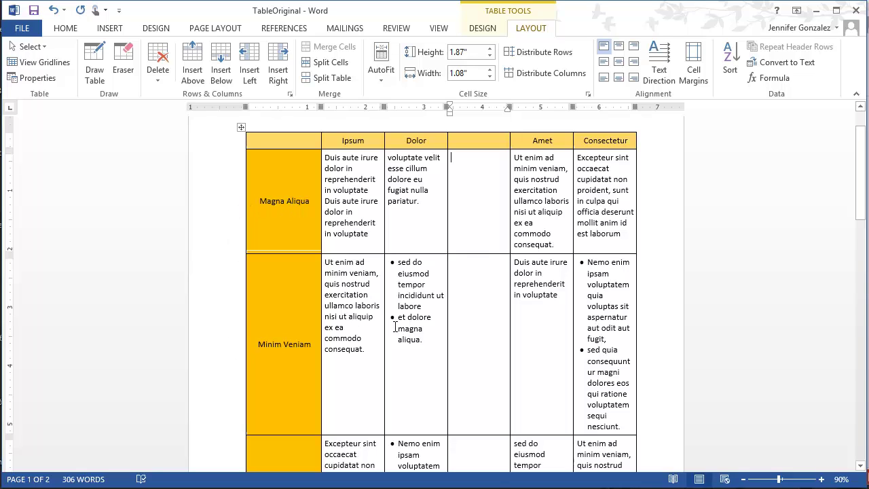
click(422, 323)
- Rotate the first-column labels Magna Aliqua and Minim Veniam to read bottom to top
scroll(468, 314, up, 1)
click(468, 314)
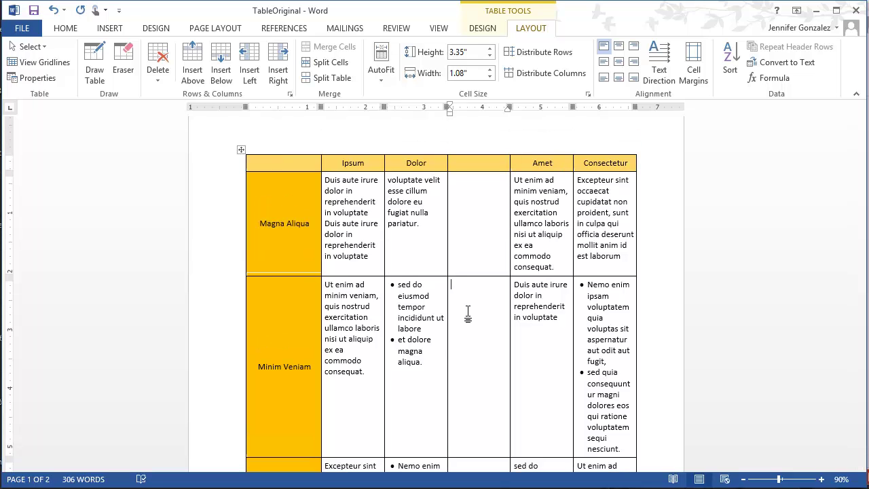
scroll(426, 318, down, 2)
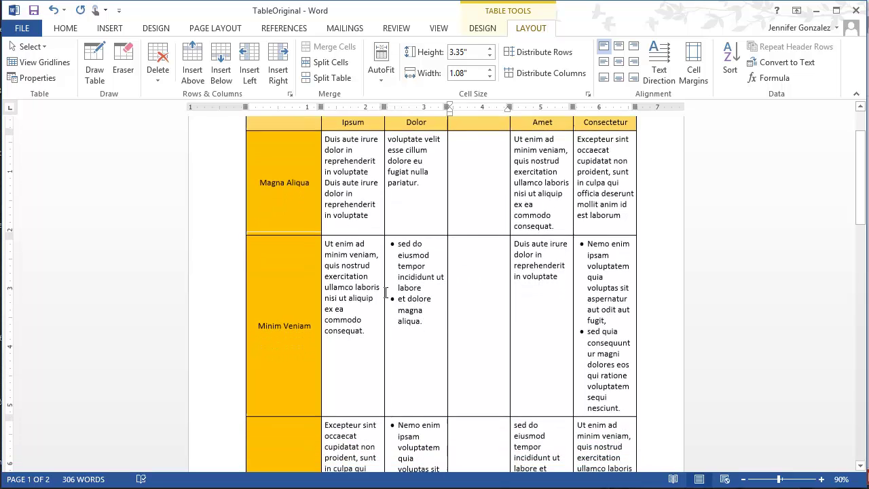
click(281, 180)
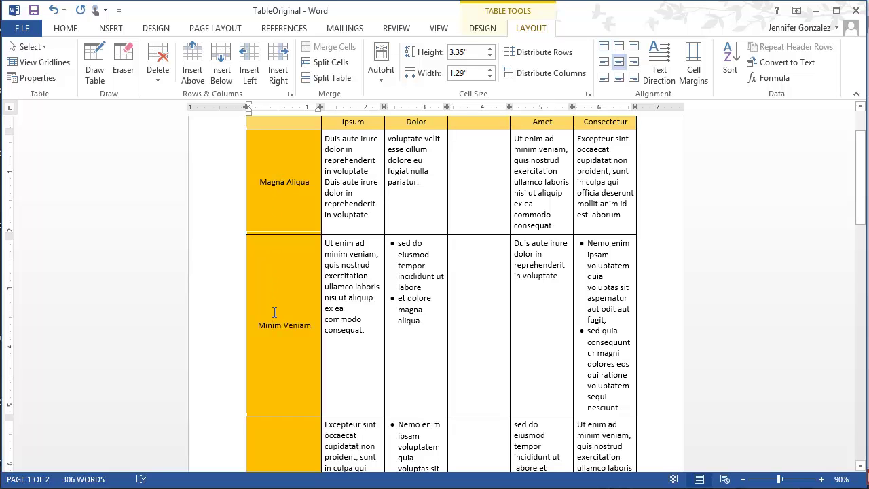
scroll(275, 311, down, 10)
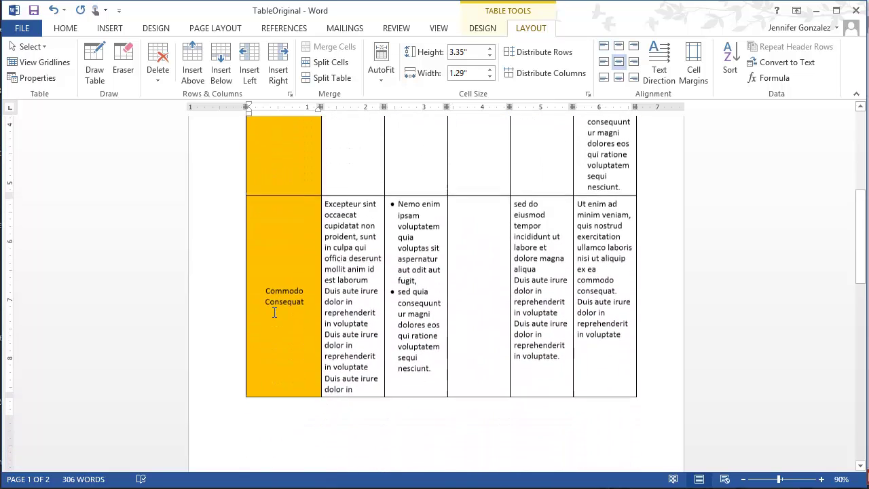
scroll(274, 314, down, 4)
click(280, 181)
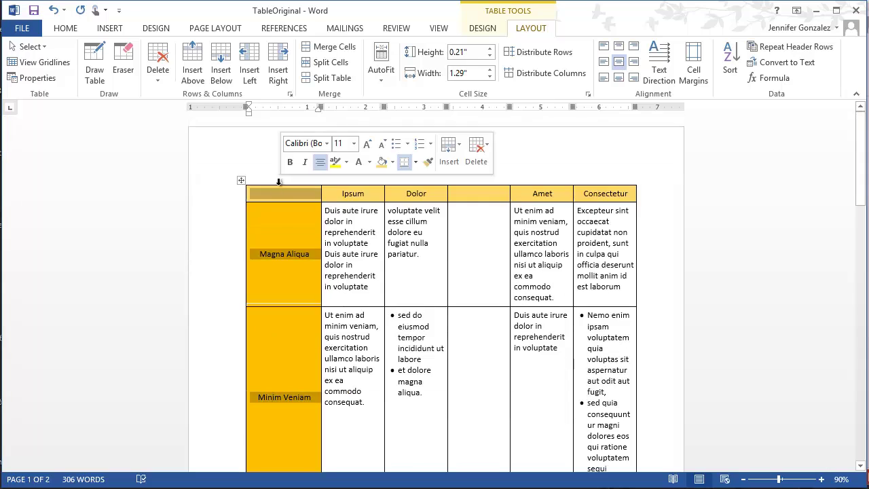
click(667, 75)
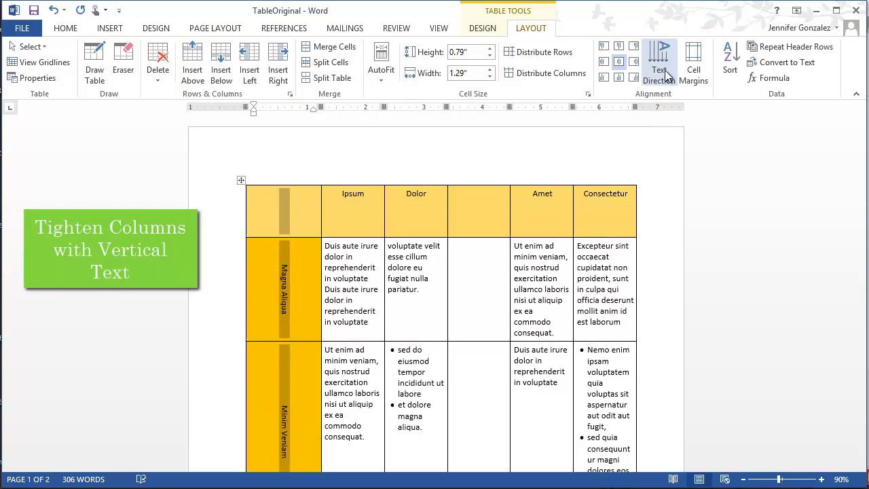
click(665, 74)
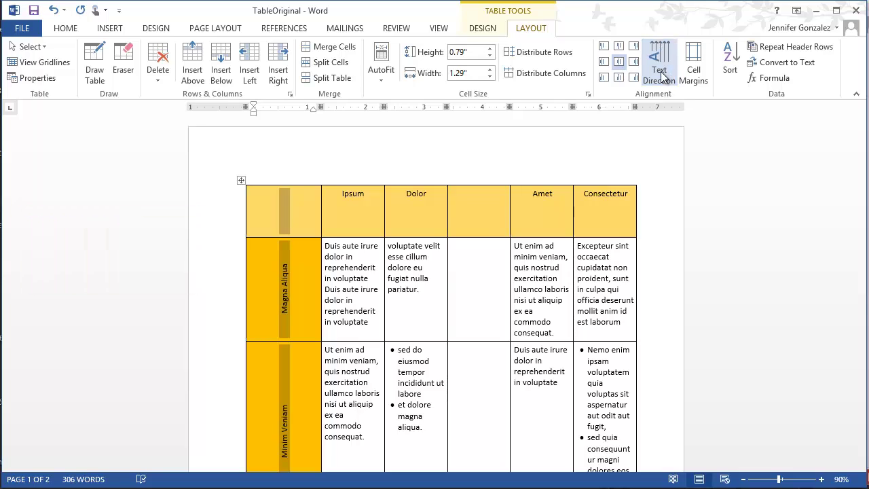
click(408, 312)
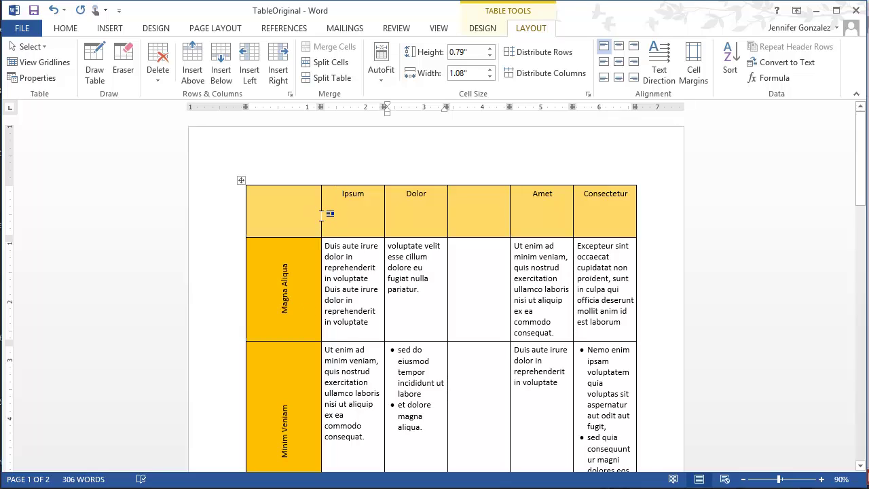
- Narrow the vertical-label column and distribute Ipsum through Consectetur evenly
drag(320, 282, 278, 285)
click(307, 279)
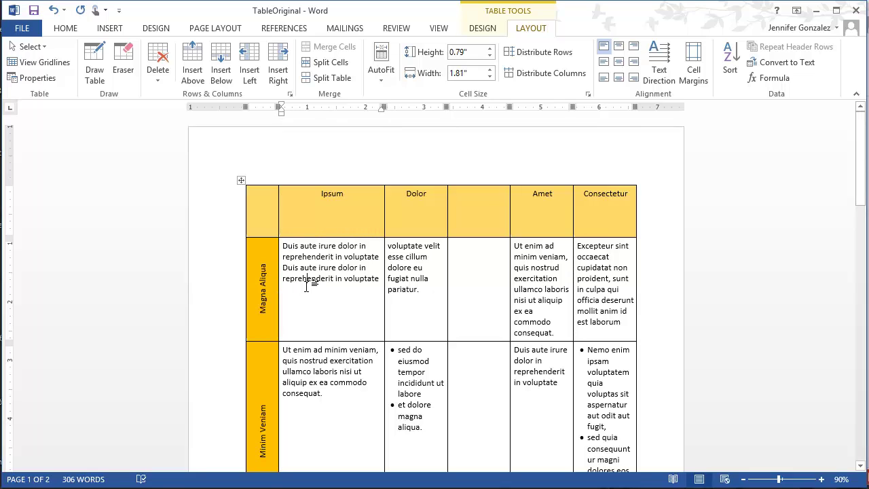
drag(345, 178, 582, 195)
click(530, 74)
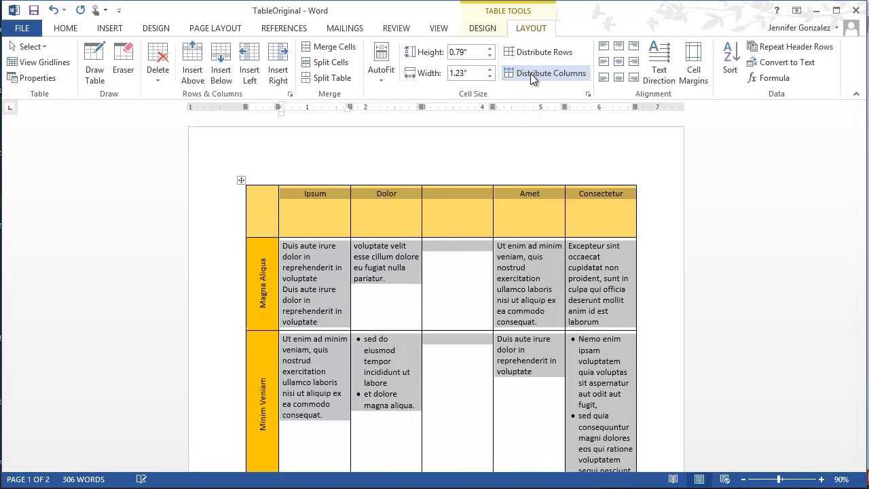
click(496, 226)
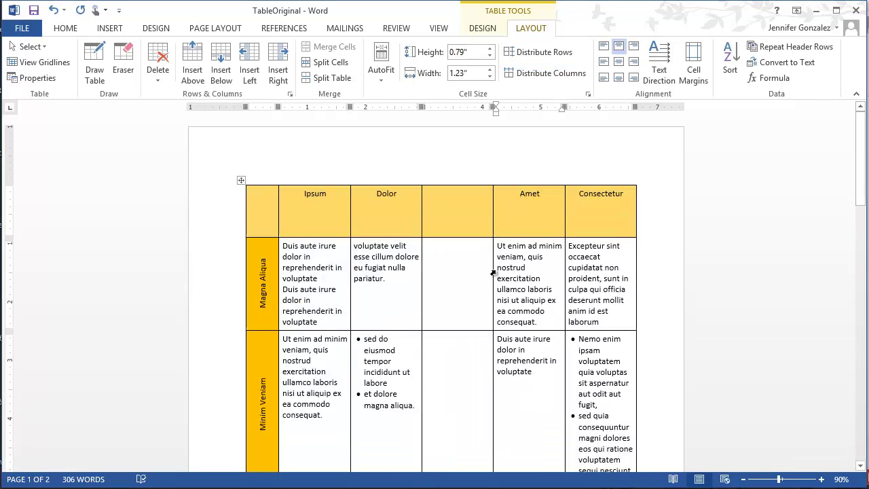
- Check the widths of the Ipsum, Dolor, blank, Amet and Consectetur columns
scroll(495, 272, down, 1)
scroll(495, 270, up, 1)
click(334, 224)
click(375, 226)
click(463, 214)
click(508, 212)
click(577, 213)
- Shorten the gold header row and center Ipsum, Dolor, Amet and Consectetur vertically
drag(439, 239, 440, 213)
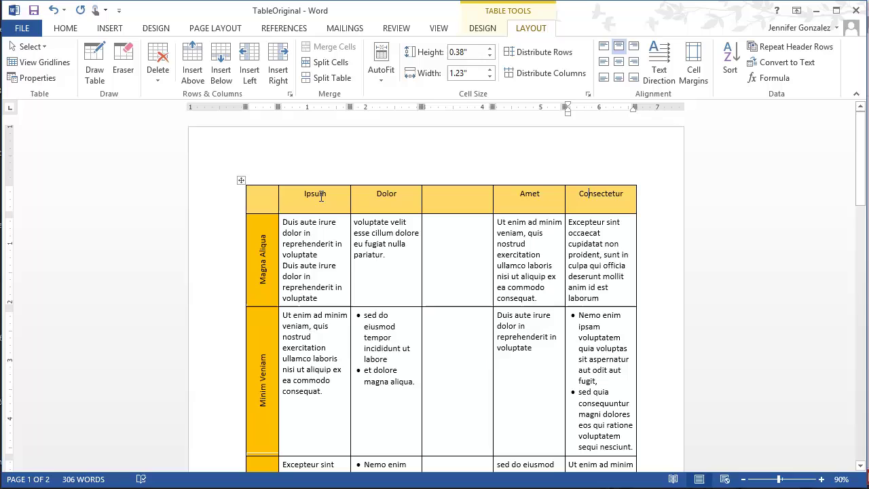
click(247, 200)
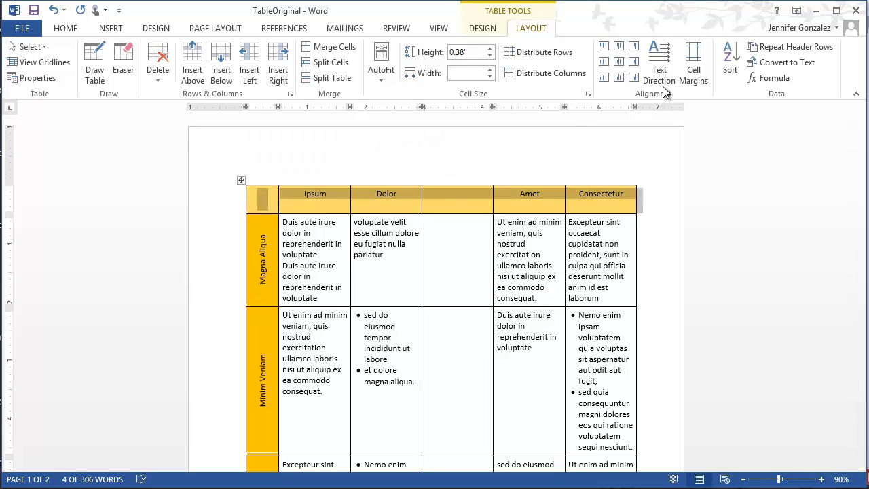
click(619, 63)
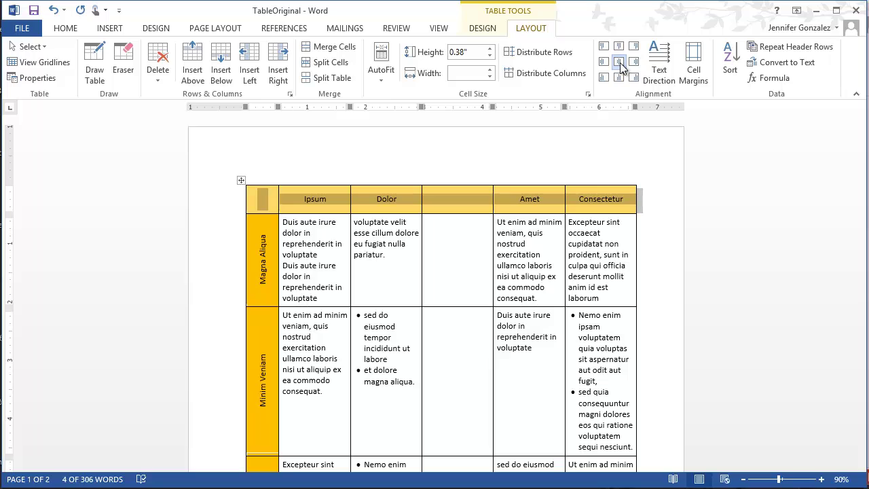
click(467, 227)
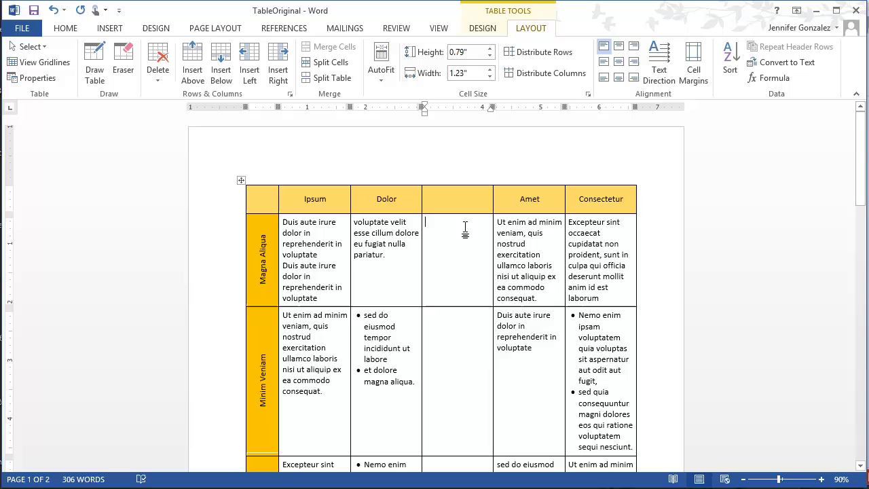